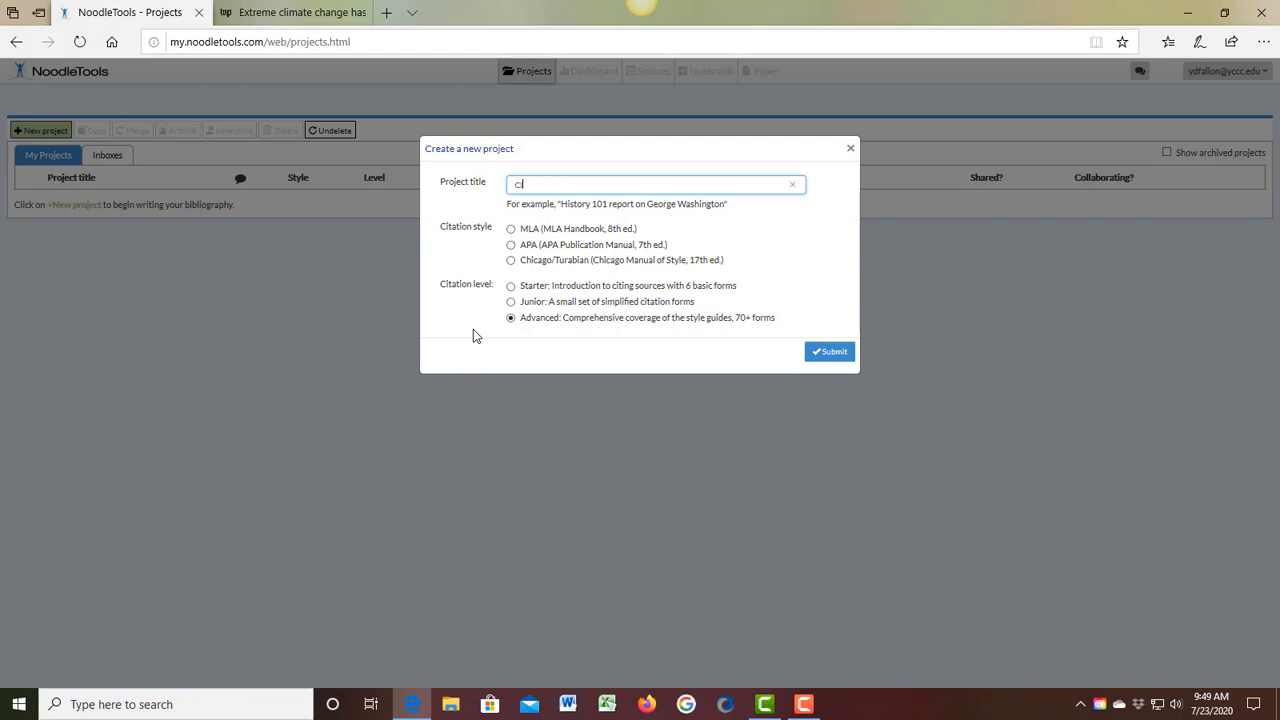
Step: Create a new project titled "Climate change" with the MLA citation style and the Advanced citation level
{"action": "key", "text": "BackSpace"}
{"action": "type", "text": "te change"}
{"action": "left_click", "coordinate": [511, 229]}
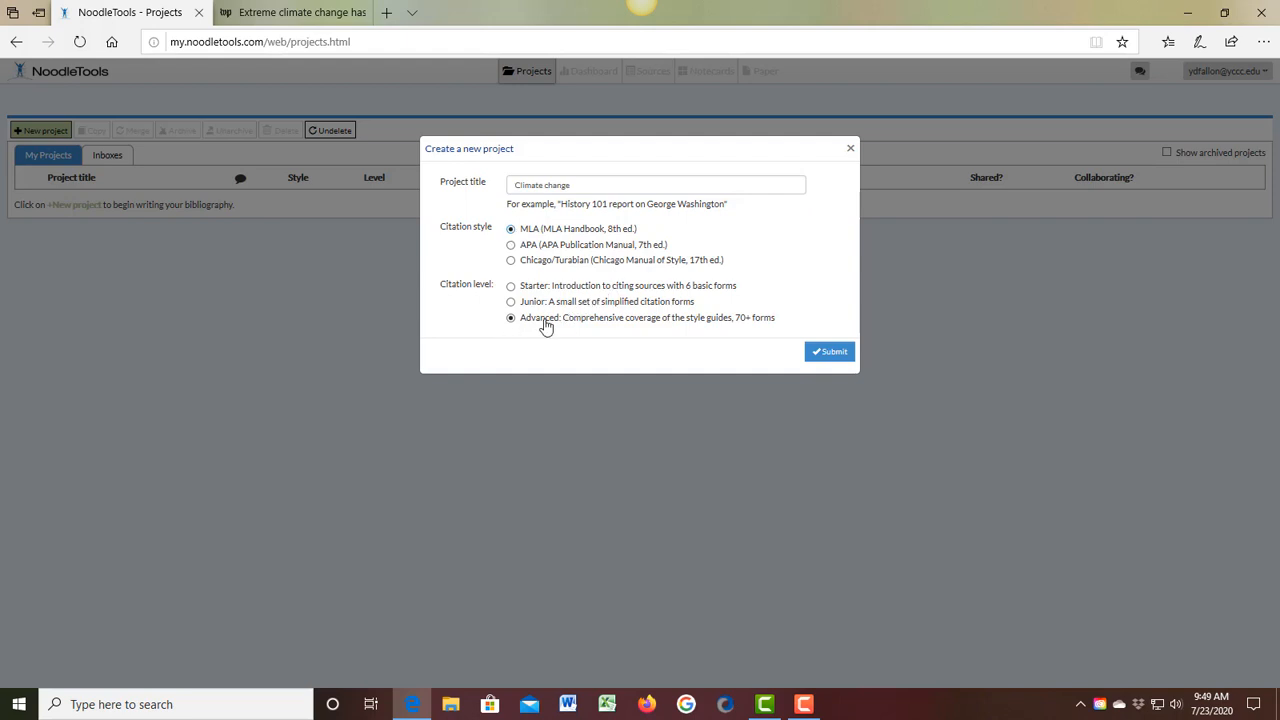
{"action": "left_click", "coordinate": [832, 355]}
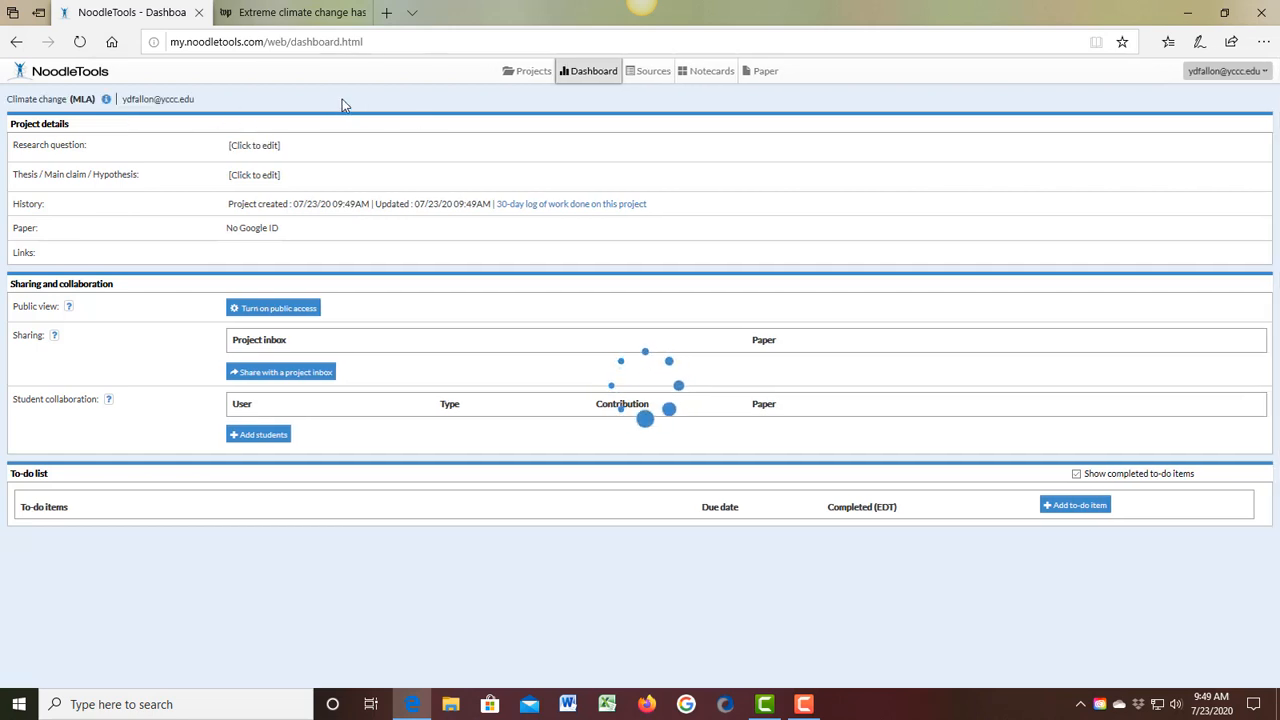
Step: Start a new source citation for a newspaper accessed on a website, checking the Washington Post article to identify the source type
{"action": "left_click", "coordinate": [652, 73]}
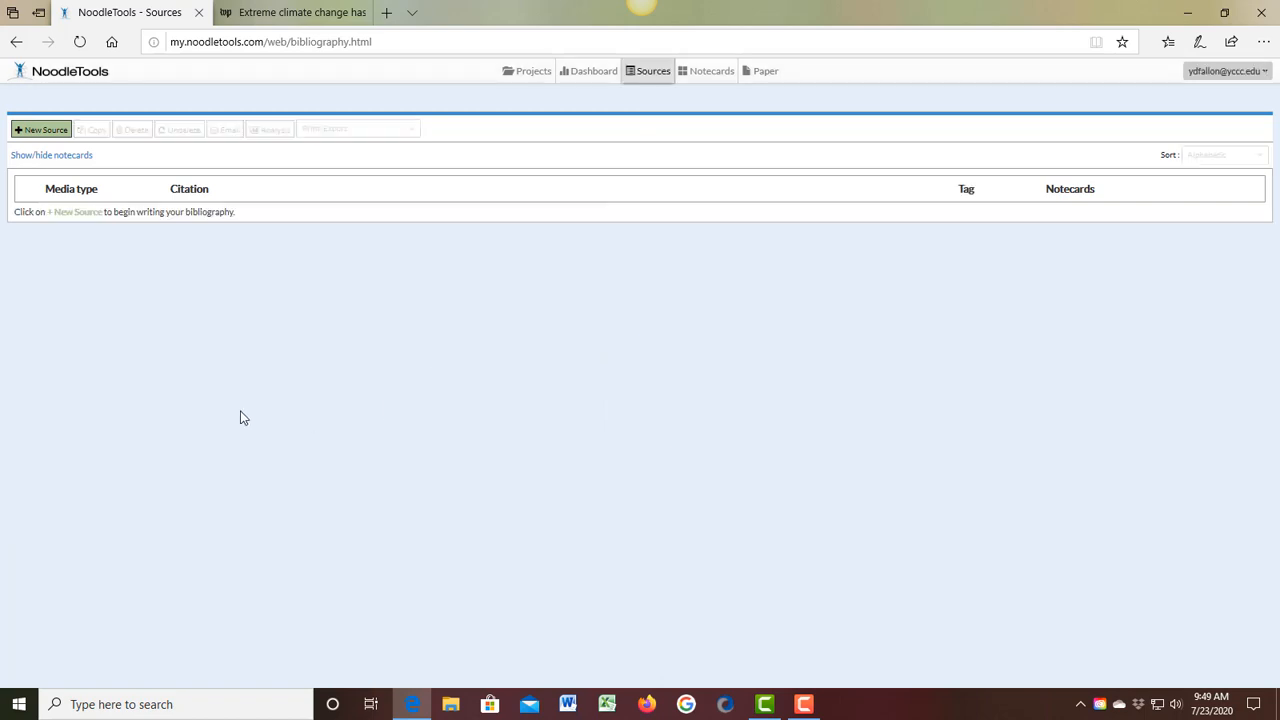
{"action": "left_click", "coordinate": [45, 130]}
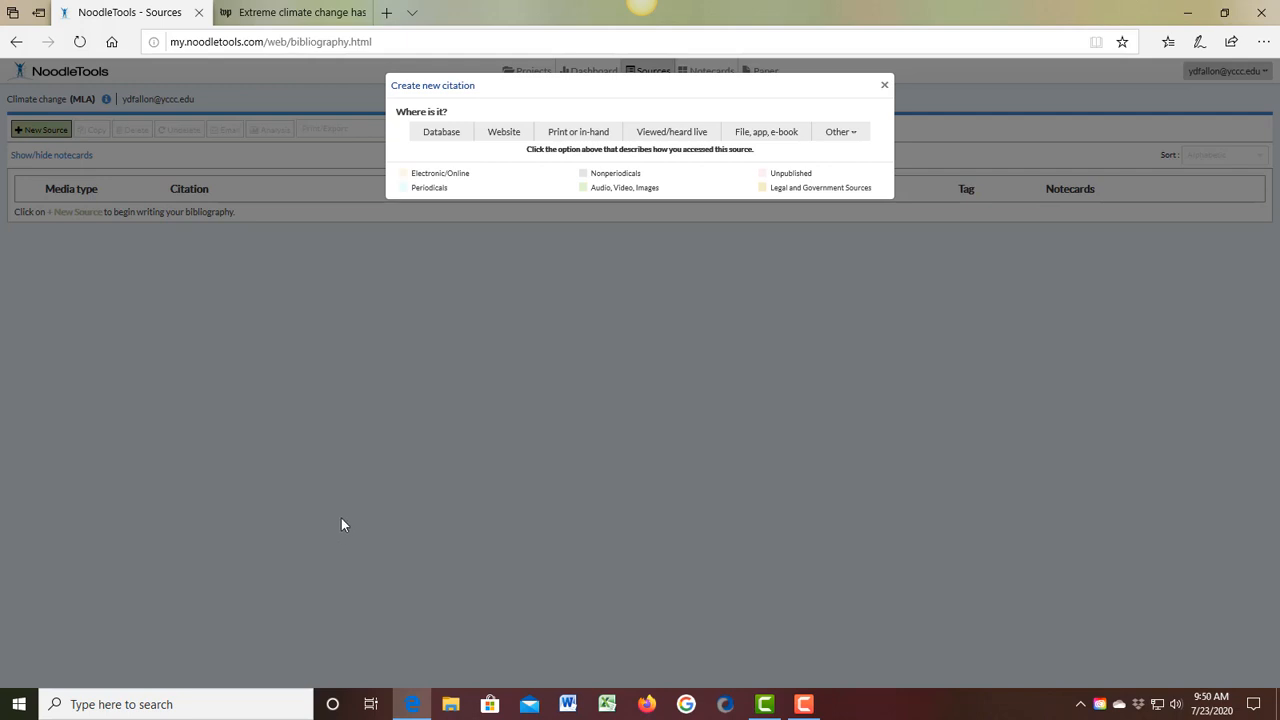
{"action": "left_click", "coordinate": [490, 138]}
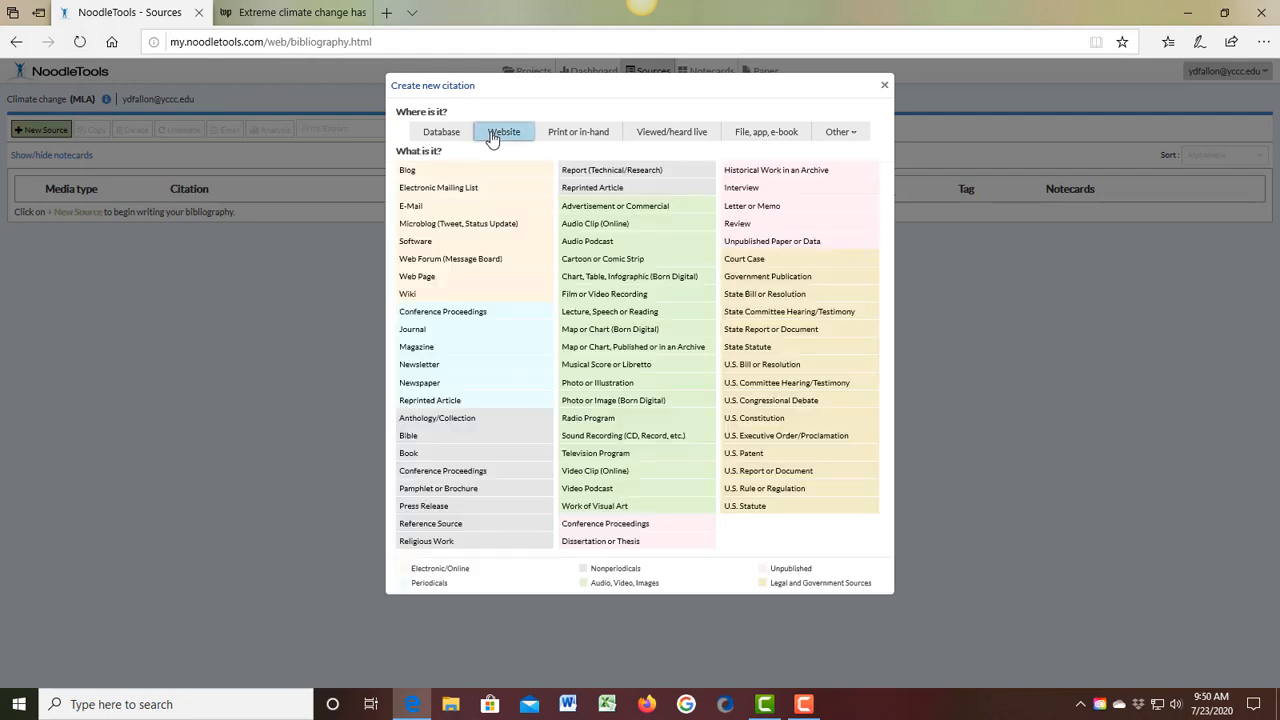
{"action": "left_click", "coordinate": [290, 12]}
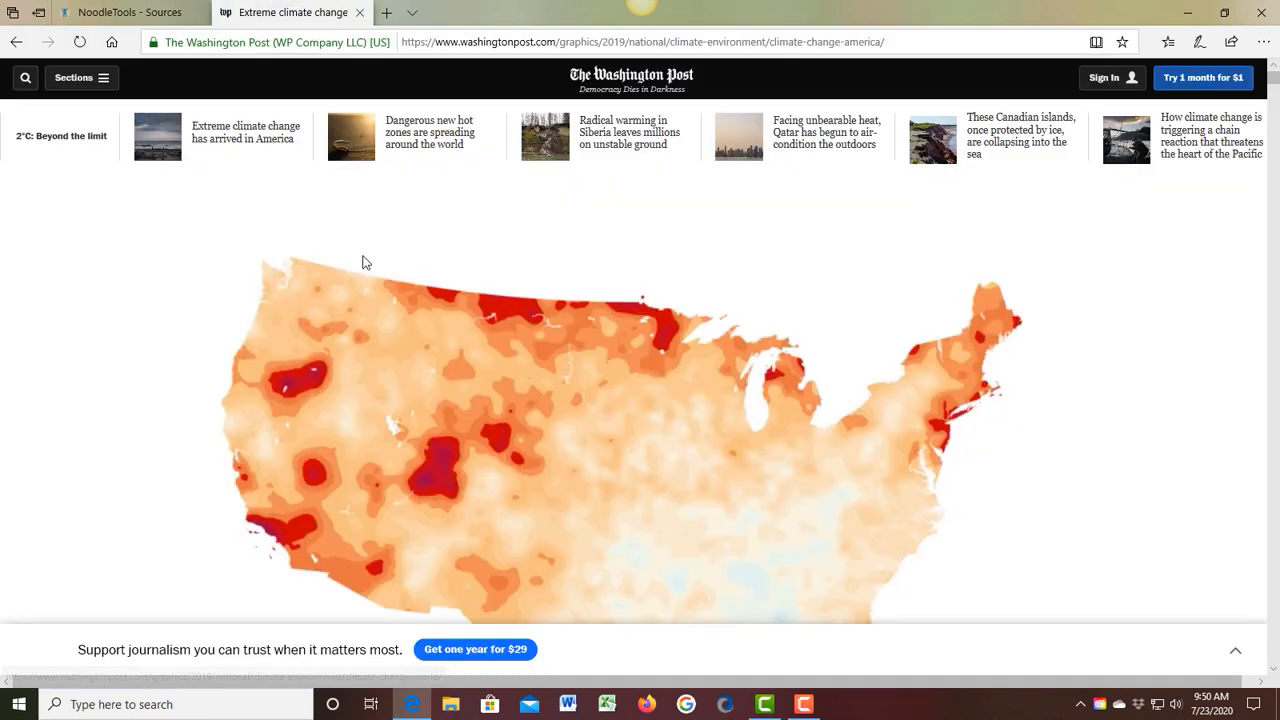
{"action": "left_click", "coordinate": [157, 12]}
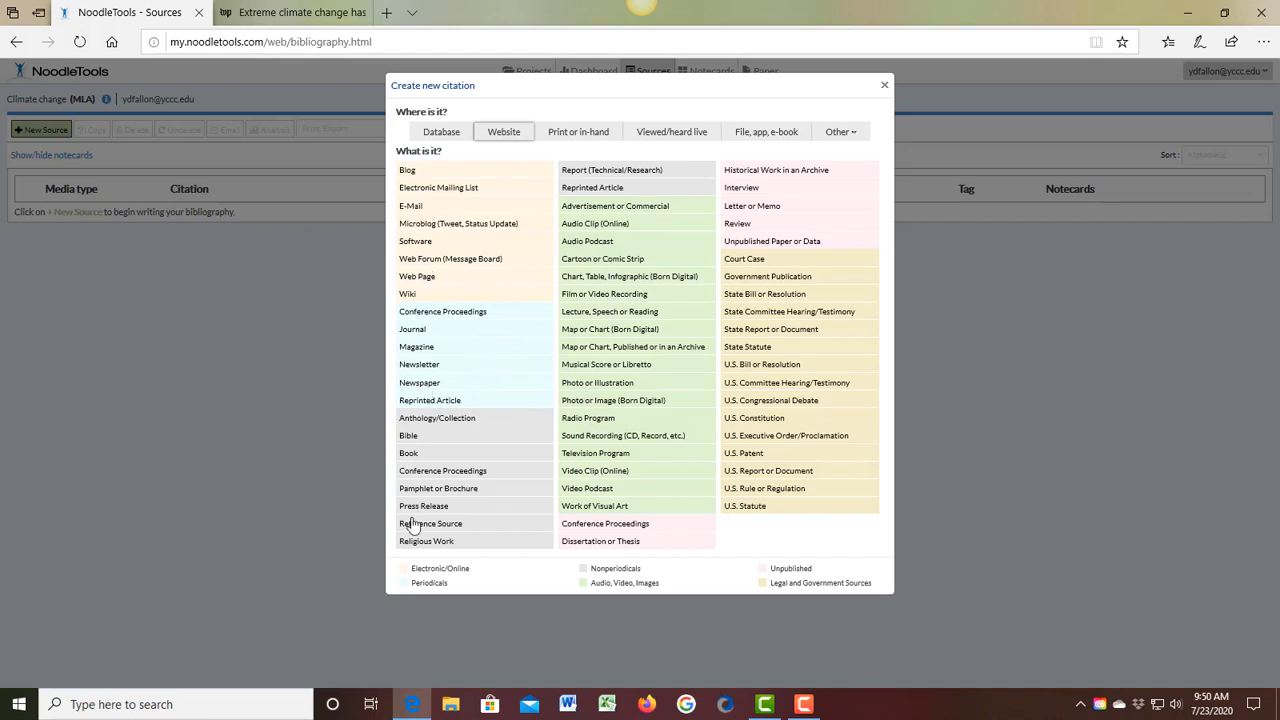
{"action": "left_click", "coordinate": [420, 386]}
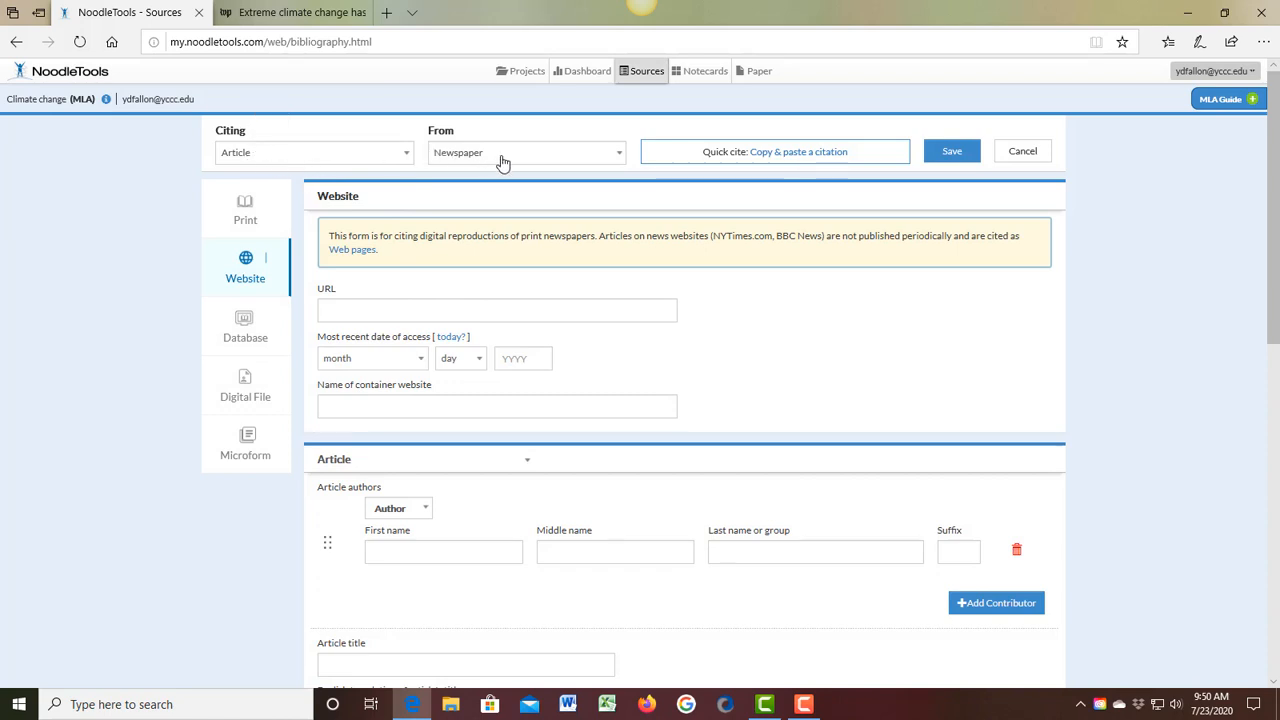
Step: Review the options for the cited item and its source, keeping Article and Newspaper
{"action": "left_click", "coordinate": [407, 160]}
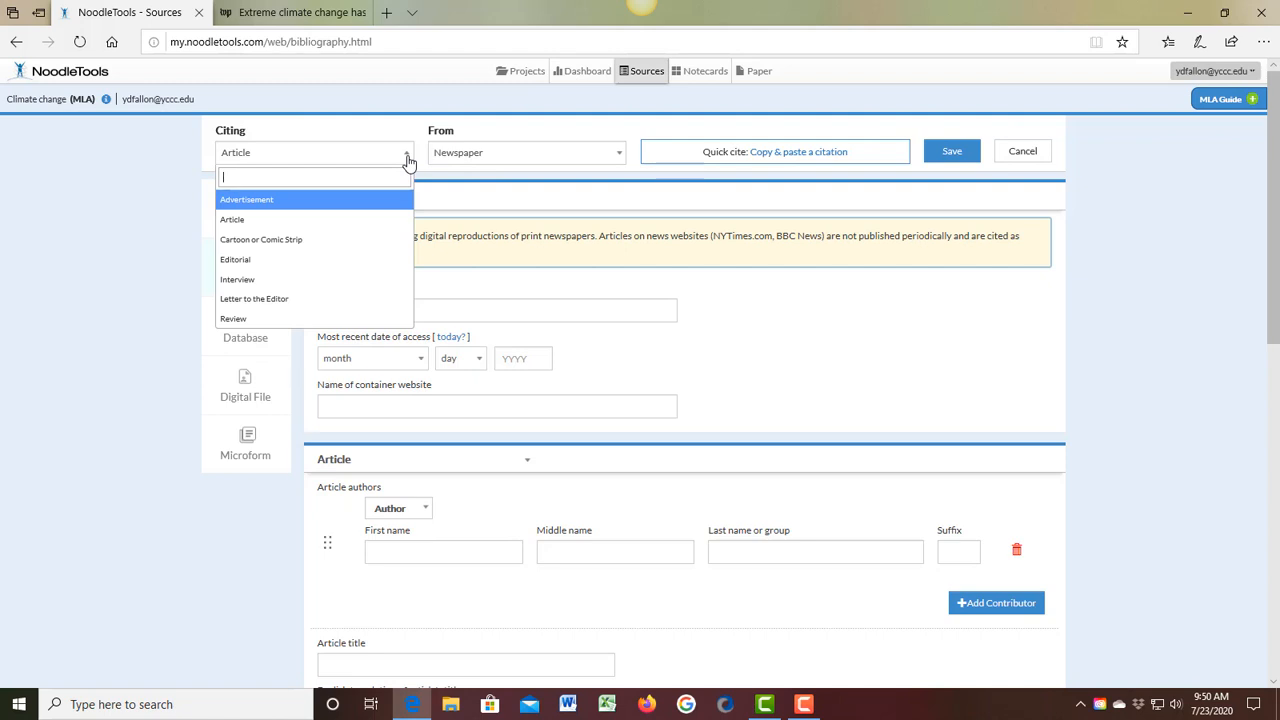
{"action": "left_click", "coordinate": [366, 219]}
{"action": "left_click", "coordinate": [617, 158]}
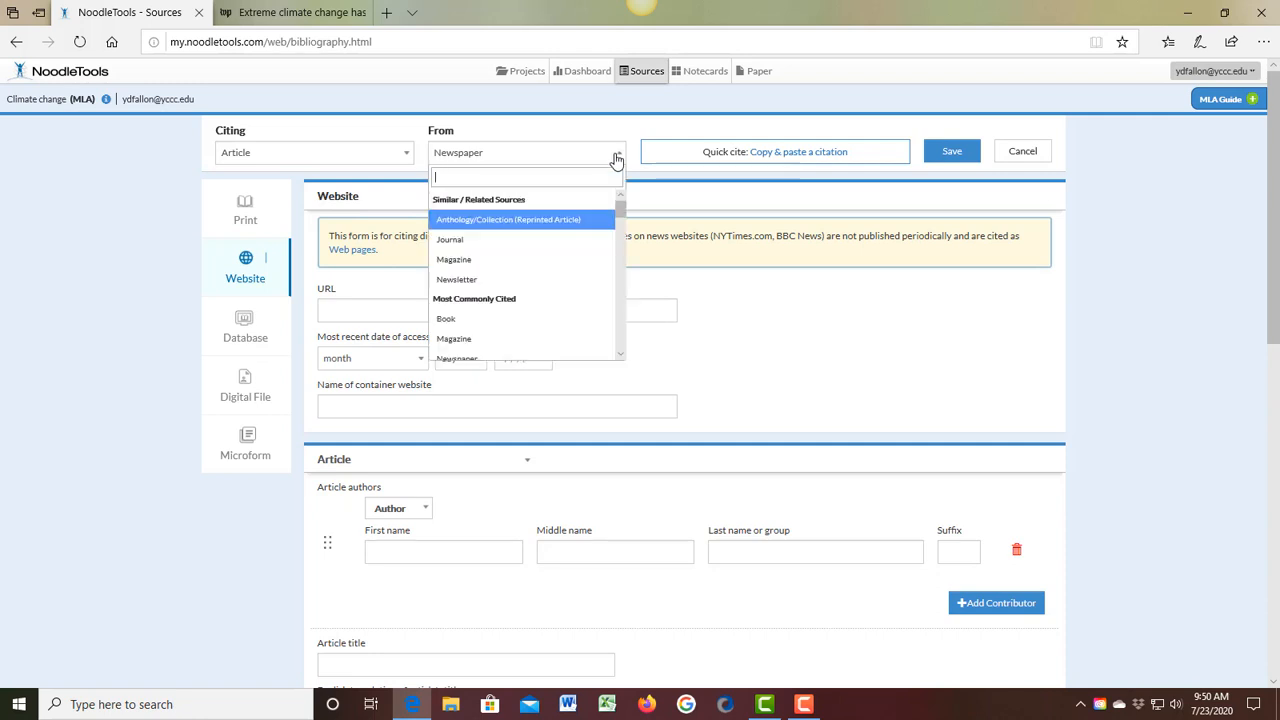
{"action": "scroll", "coordinate": [545, 335], "scroll_direction": "down", "scroll_amount": 1}
{"action": "left_click", "coordinate": [529, 333]}
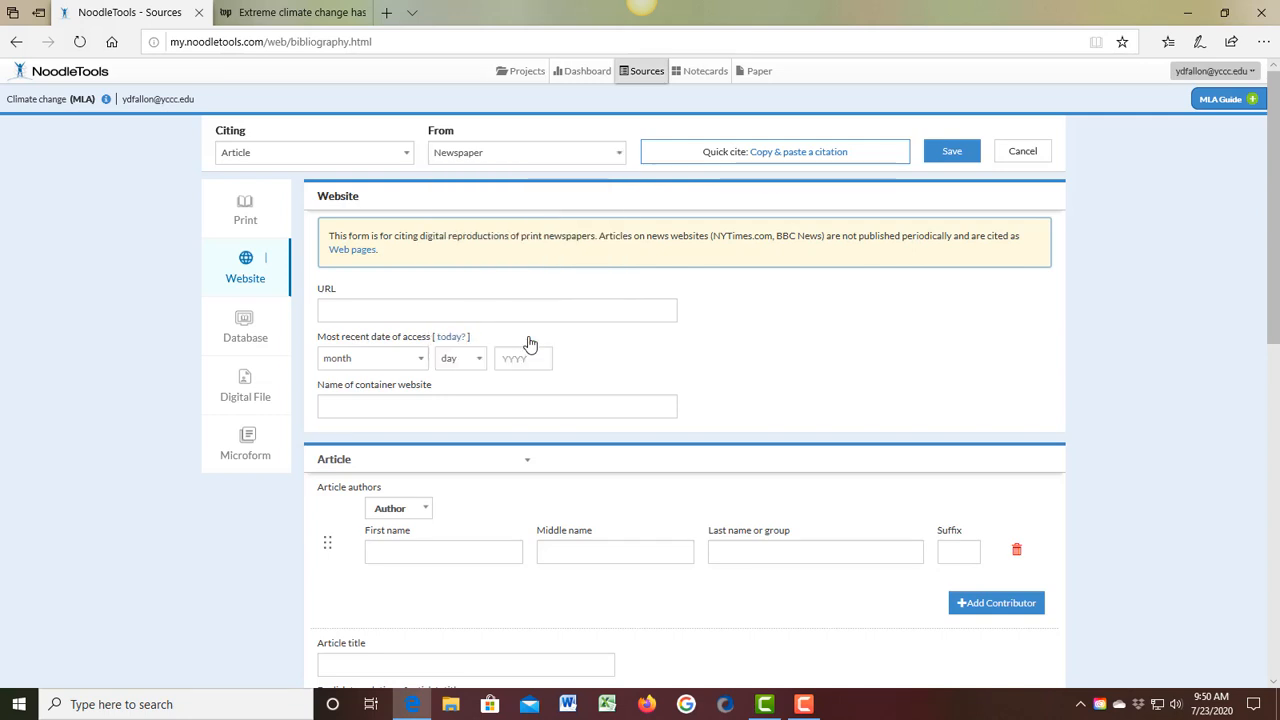
Step: Try to copy the Washington Post article's web address into the citation's URL field
{"action": "left_click", "coordinate": [351, 310]}
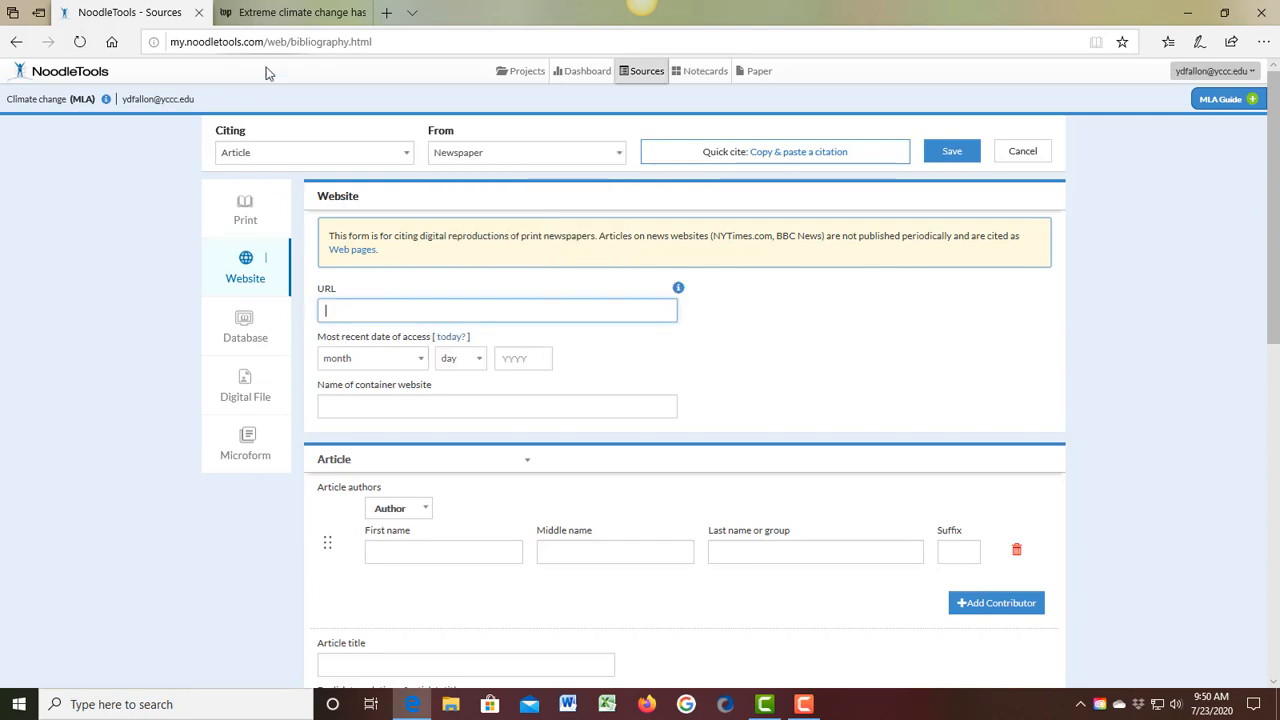
{"action": "left_click", "coordinate": [290, 12]}
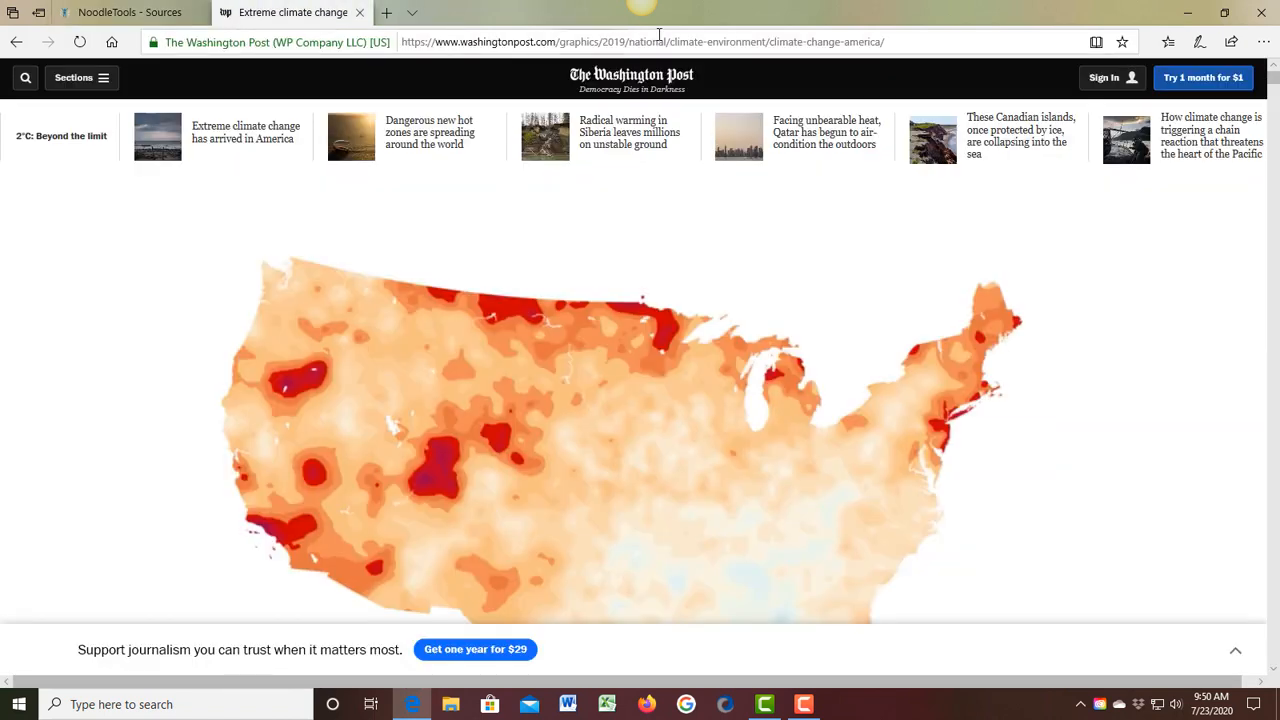
{"action": "left_click_drag", "start_coordinate": [895, 43], "coordinate": [401, 44]}
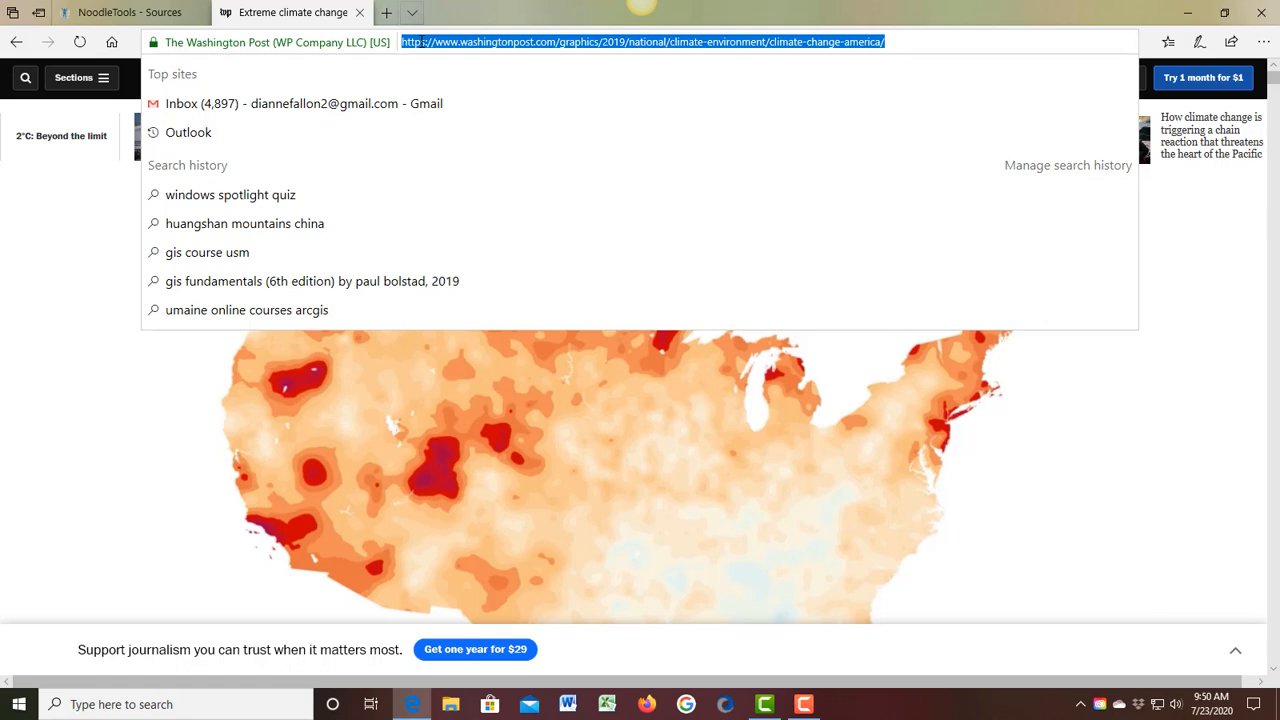
{"action": "right_click", "coordinate": [417, 43]}
{"action": "left_click", "coordinate": [405, 79]}
{"action": "left_click", "coordinate": [112, 34]}
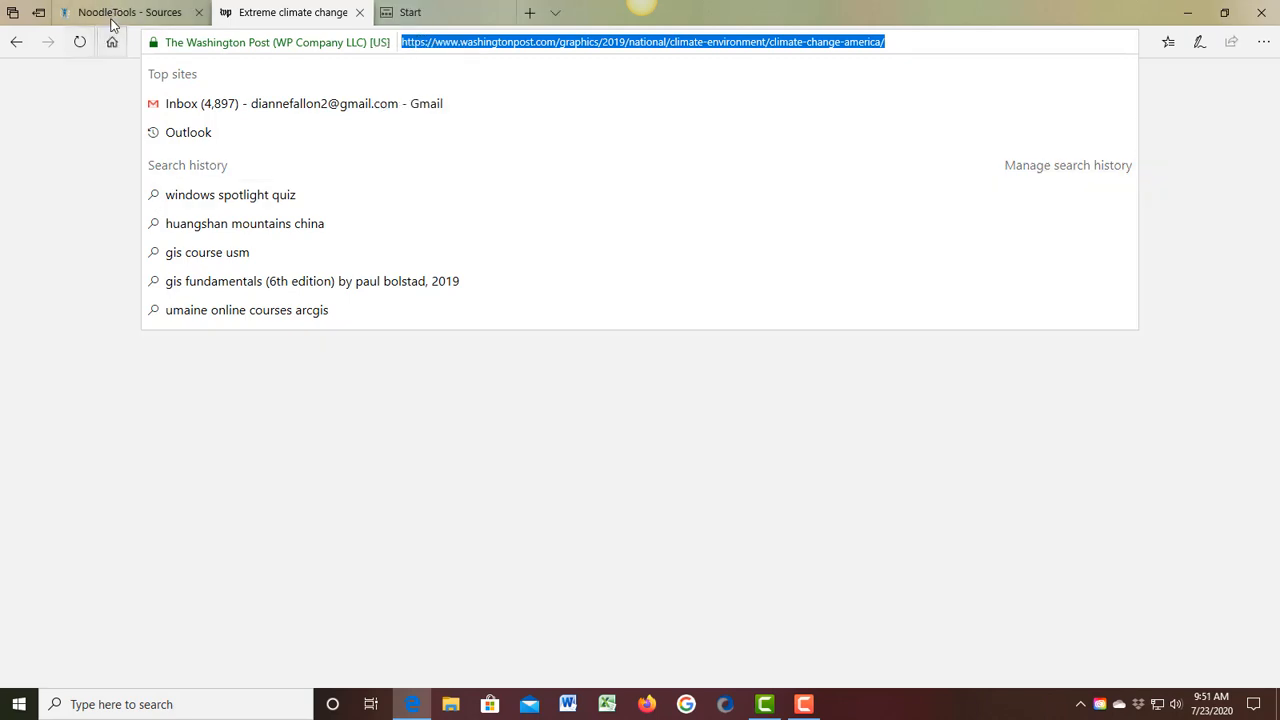
{"action": "left_click", "coordinate": [112, 20]}
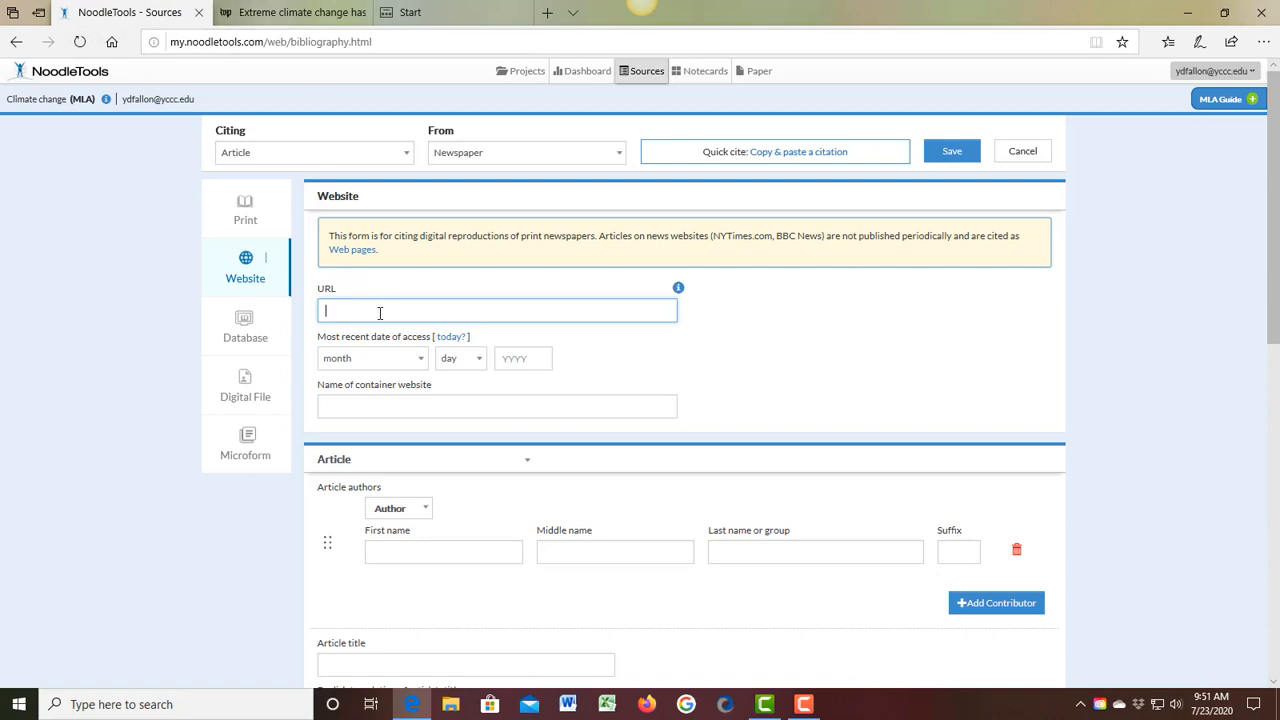
{"action": "key", "text": "ctrl+v"}
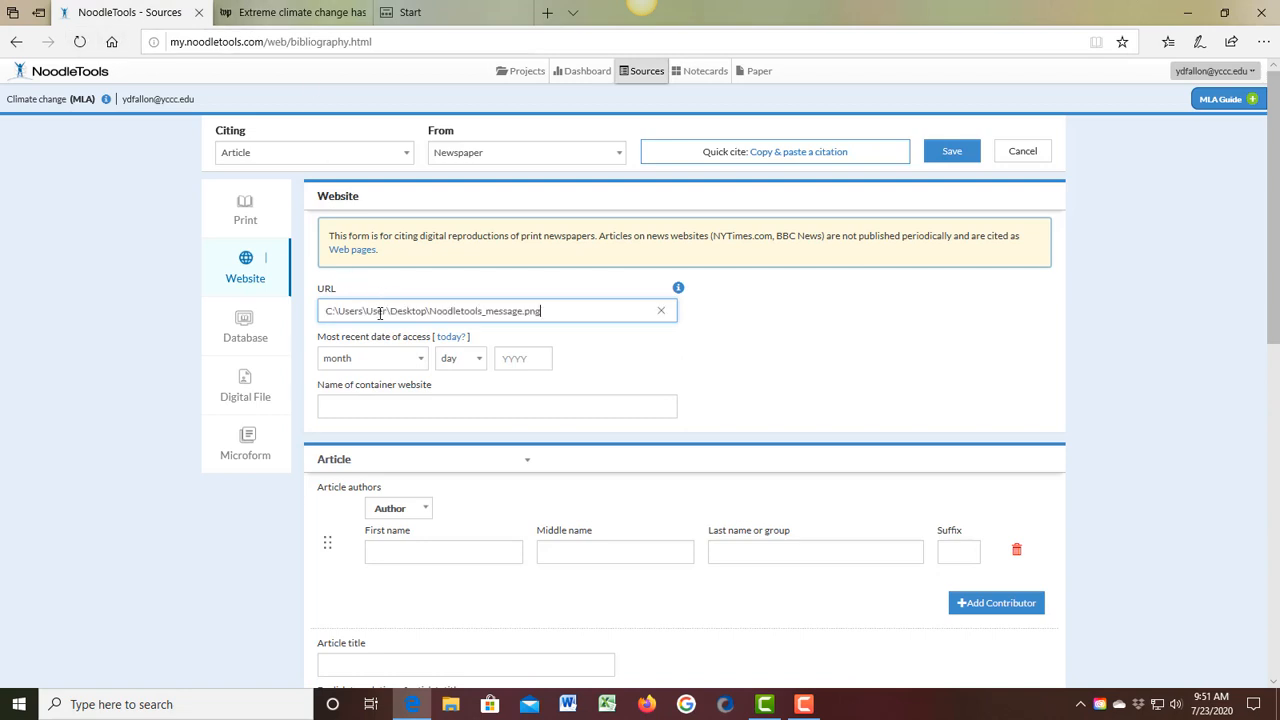
Step: Set the access date to today, July 23, 2020, and enter "The Washington Post" as the container website name
{"action": "left_click", "coordinate": [450, 337]}
{"action": "left_click", "coordinate": [408, 404]}
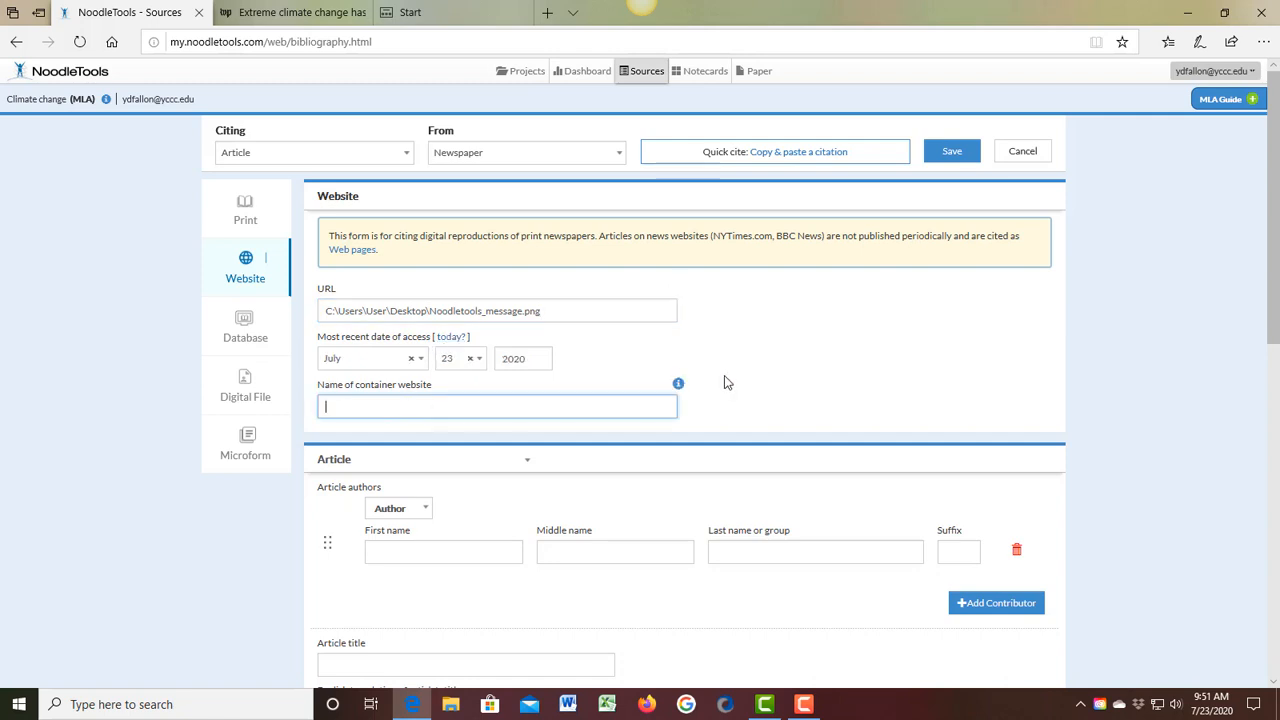
{"action": "left_click", "coordinate": [677, 386]}
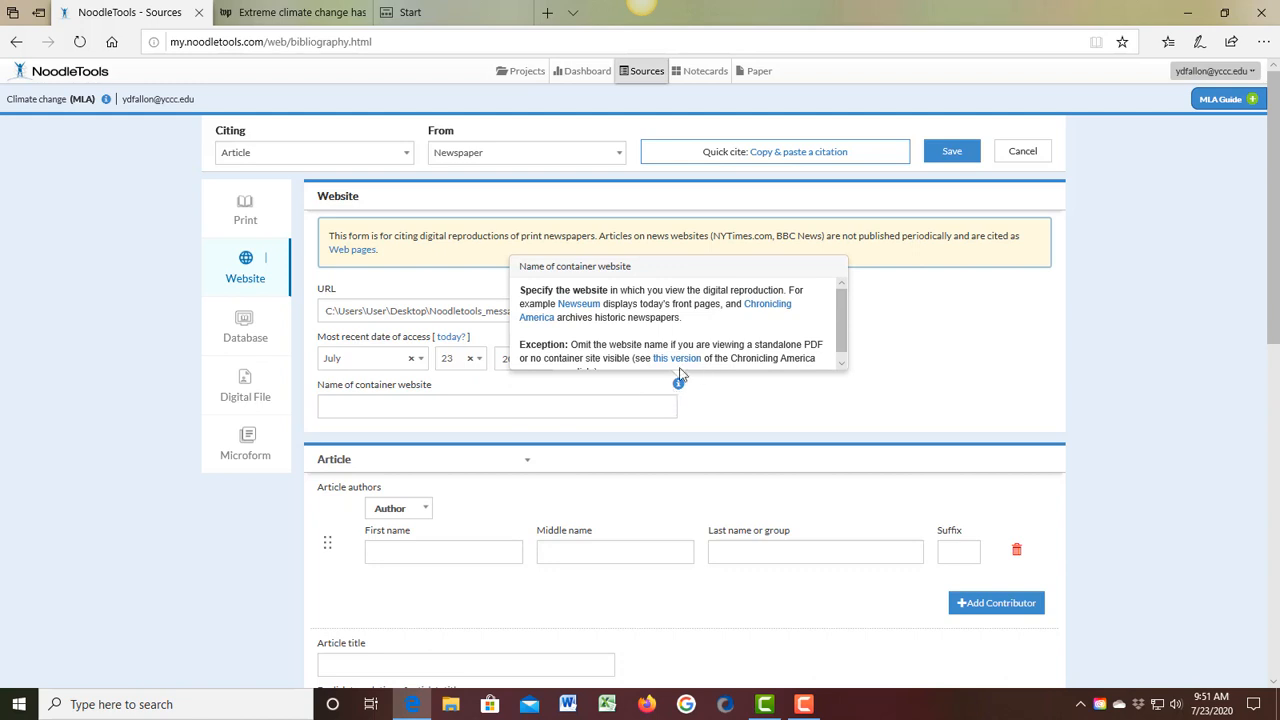
{"action": "left_click", "coordinate": [570, 415]}
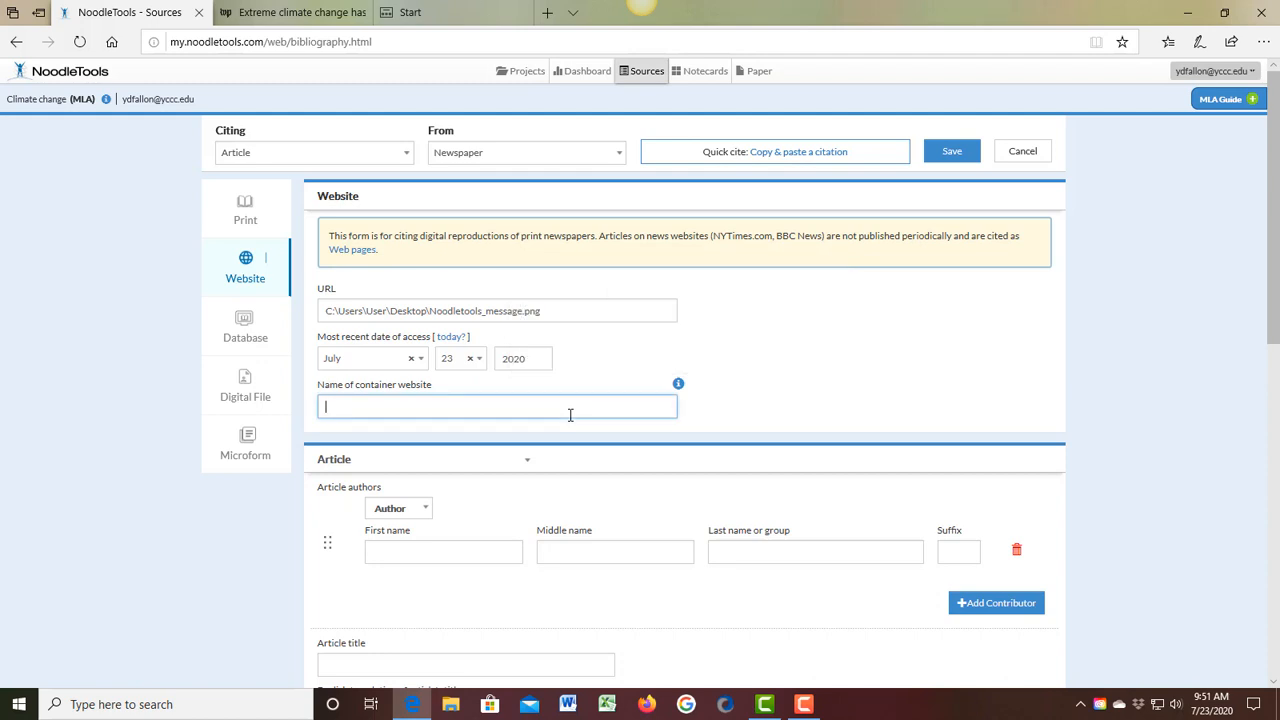
{"action": "type", "text": "The Washington Post"}
Step: Look up the article's byline and fill in the first author's name fields in the citation
{"action": "scroll", "coordinate": [564, 464], "scroll_direction": "down", "scroll_amount": 1}
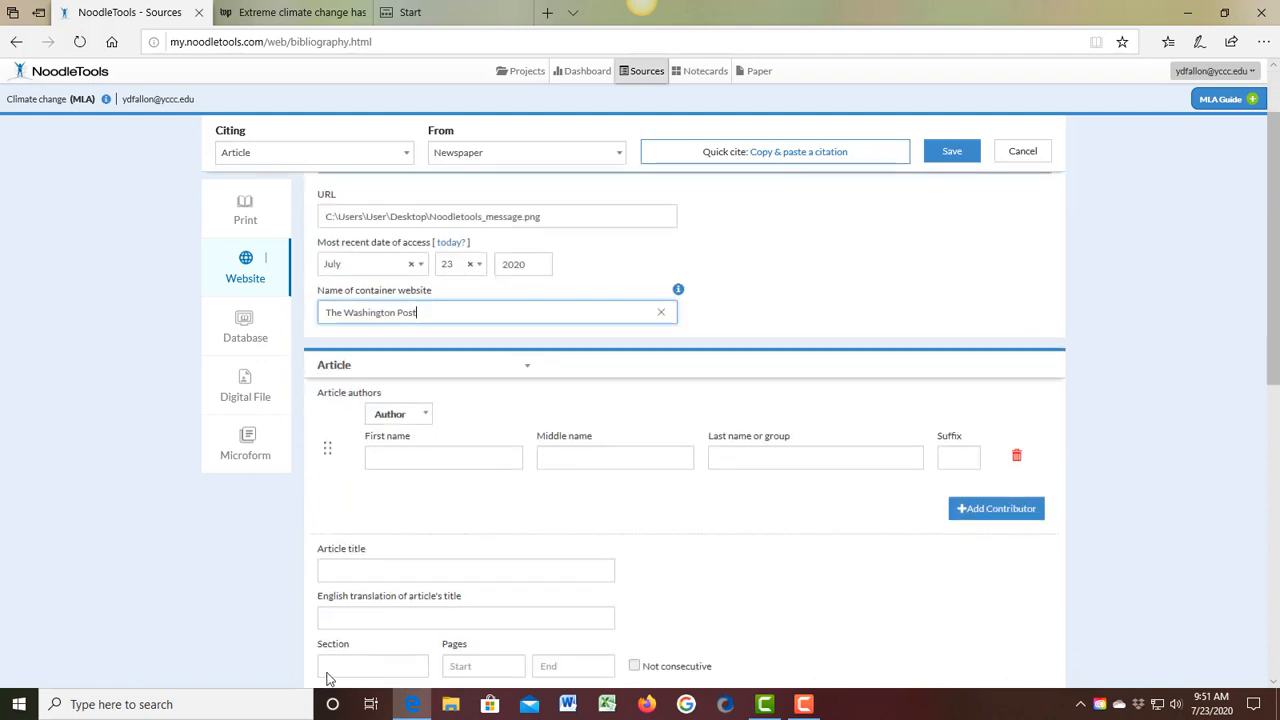
{"action": "left_click", "coordinate": [425, 459]}
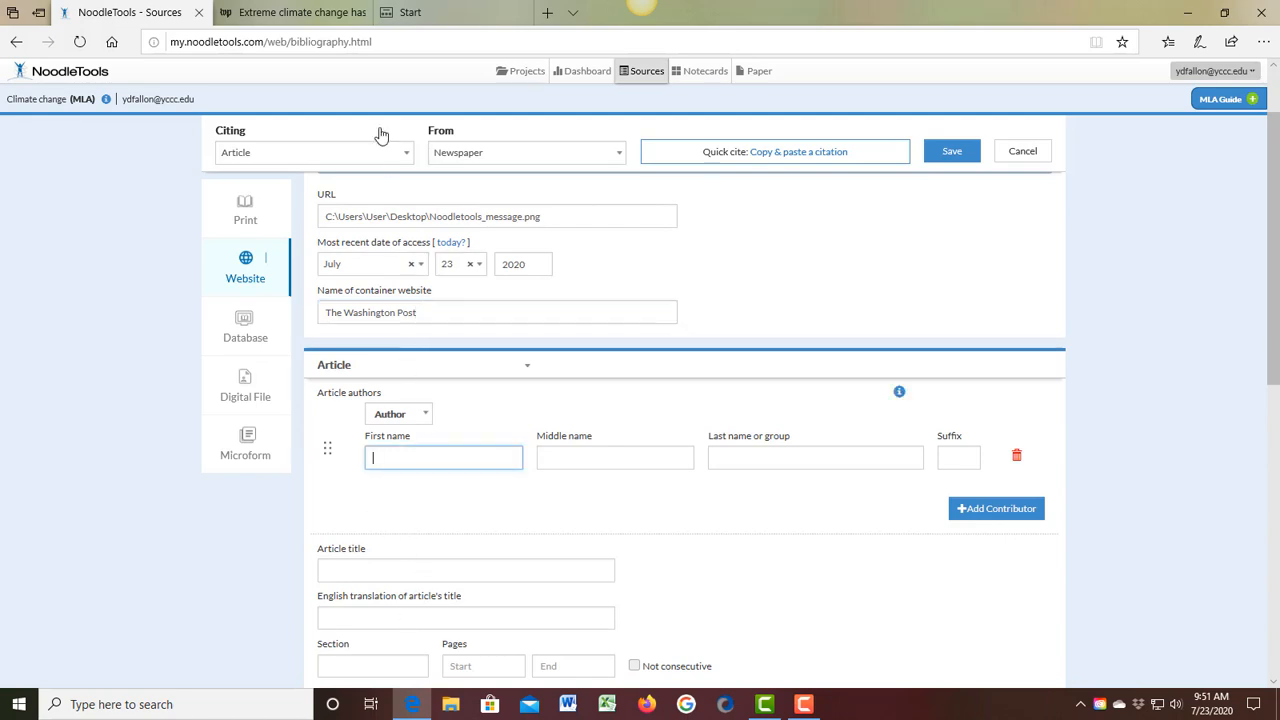
{"action": "left_click", "coordinate": [298, 13]}
{"action": "scroll", "coordinate": [456, 506], "scroll_direction": "down", "scroll_amount": 5}
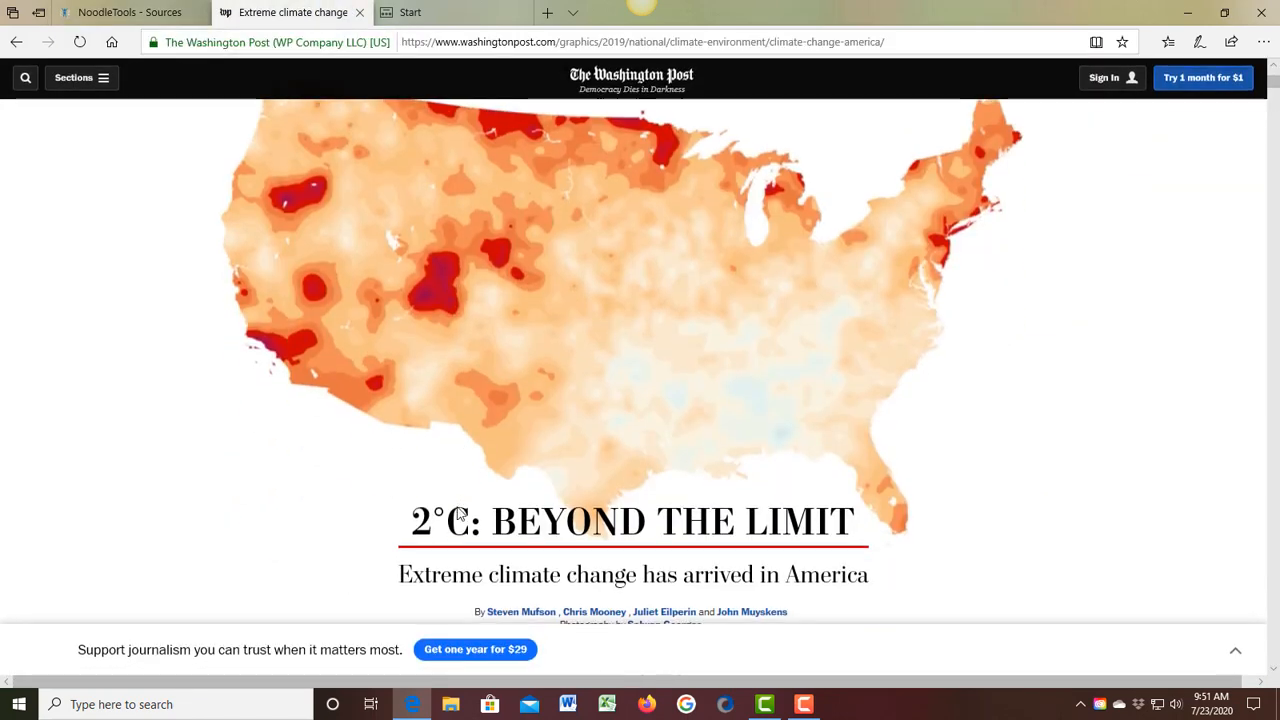
{"action": "mouse_move", "coordinate": [519, 343]}
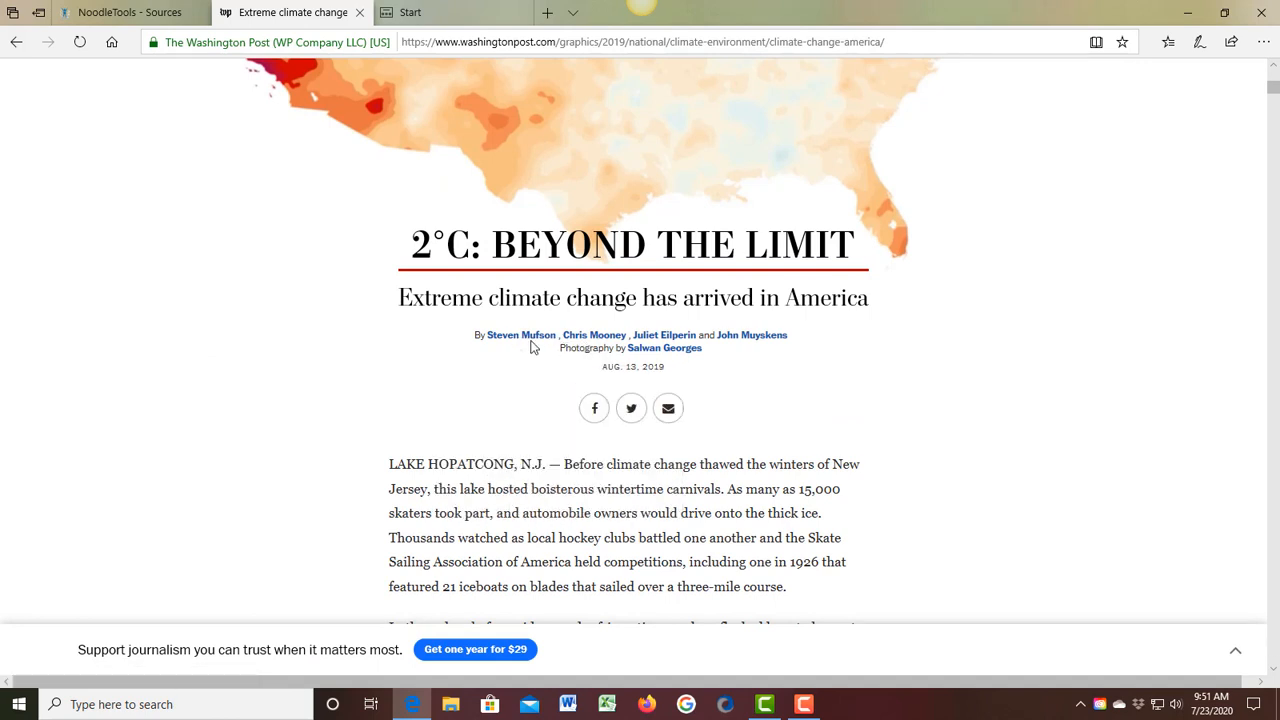
{"action": "left_click", "coordinate": [130, 12]}
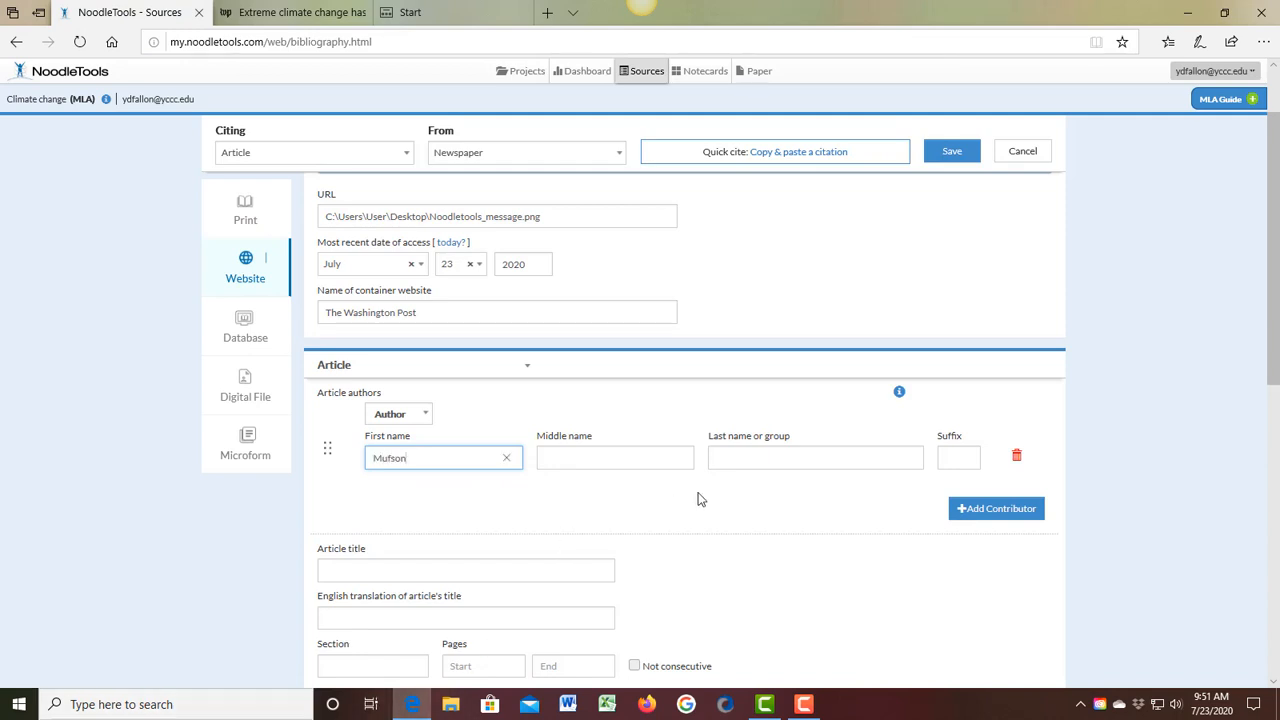
{"action": "left_click", "coordinate": [713, 460]}
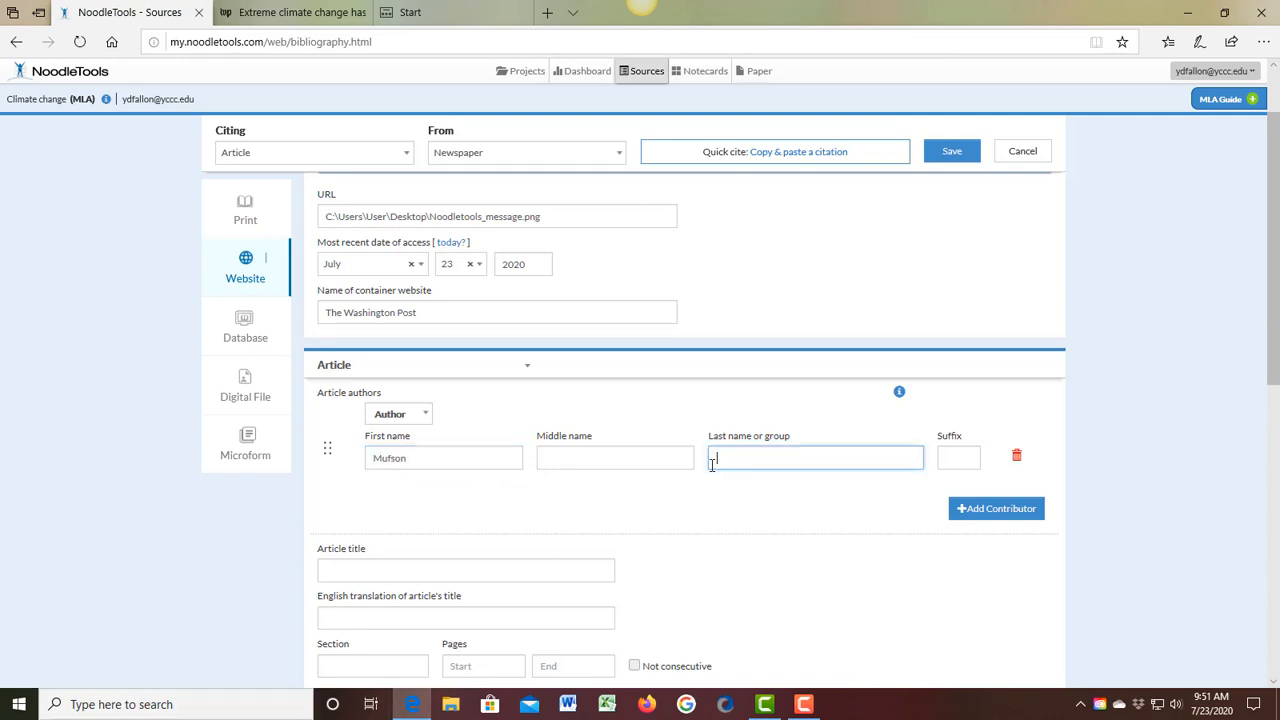
{"action": "type", "text": "Steven"}
Step: Add a second contributor and fill in the first and last name of the second author in the article's byline
{"action": "left_click", "coordinate": [1005, 510]}
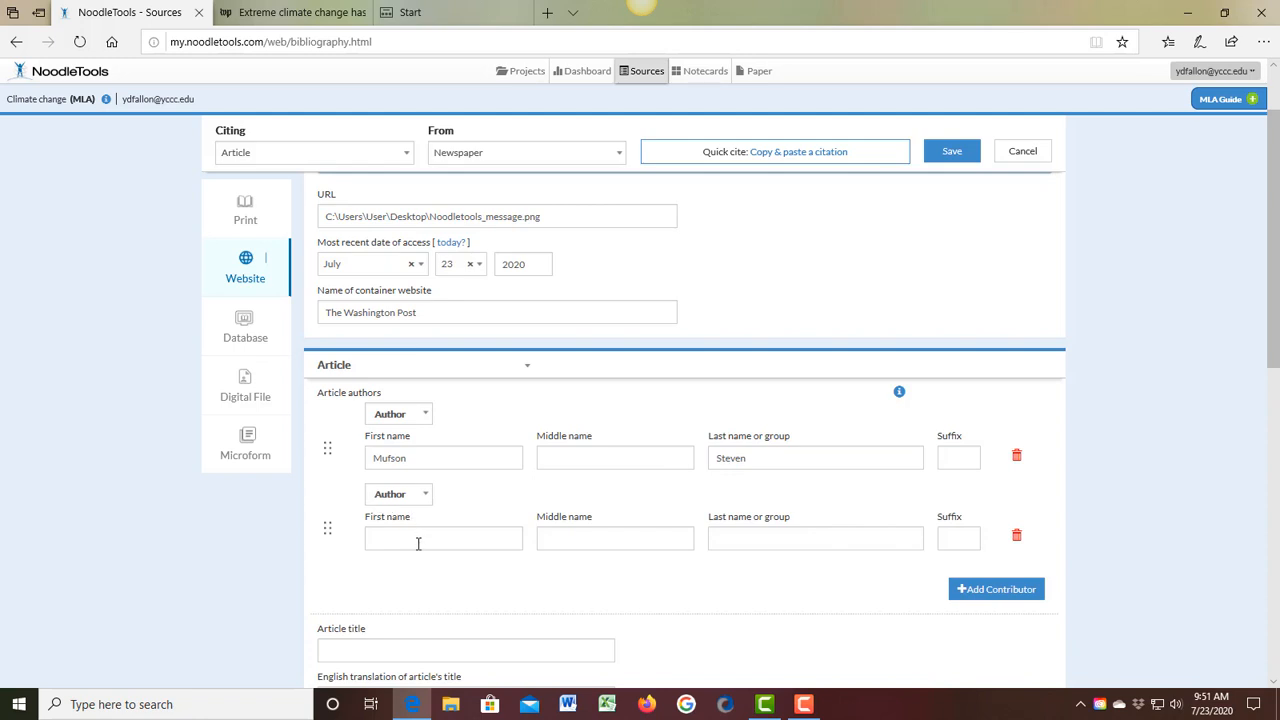
{"action": "left_click", "coordinate": [300, 13]}
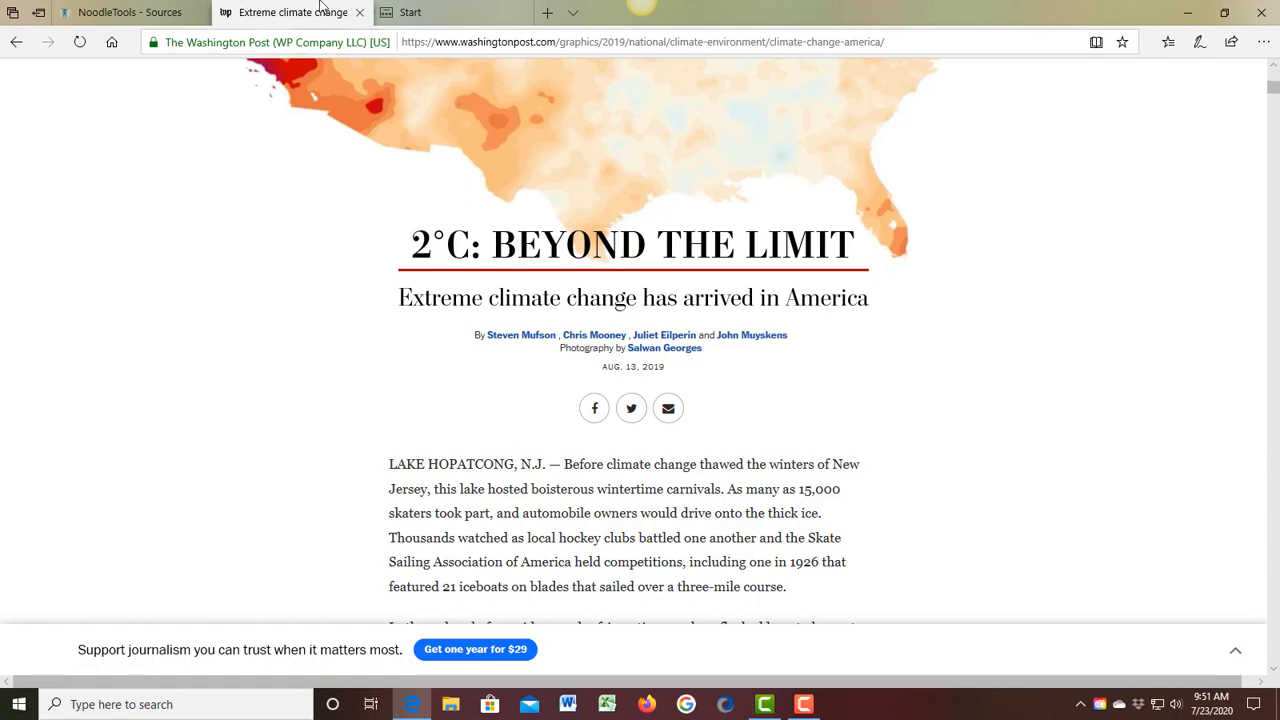
{"action": "left_click", "coordinate": [112, 12]}
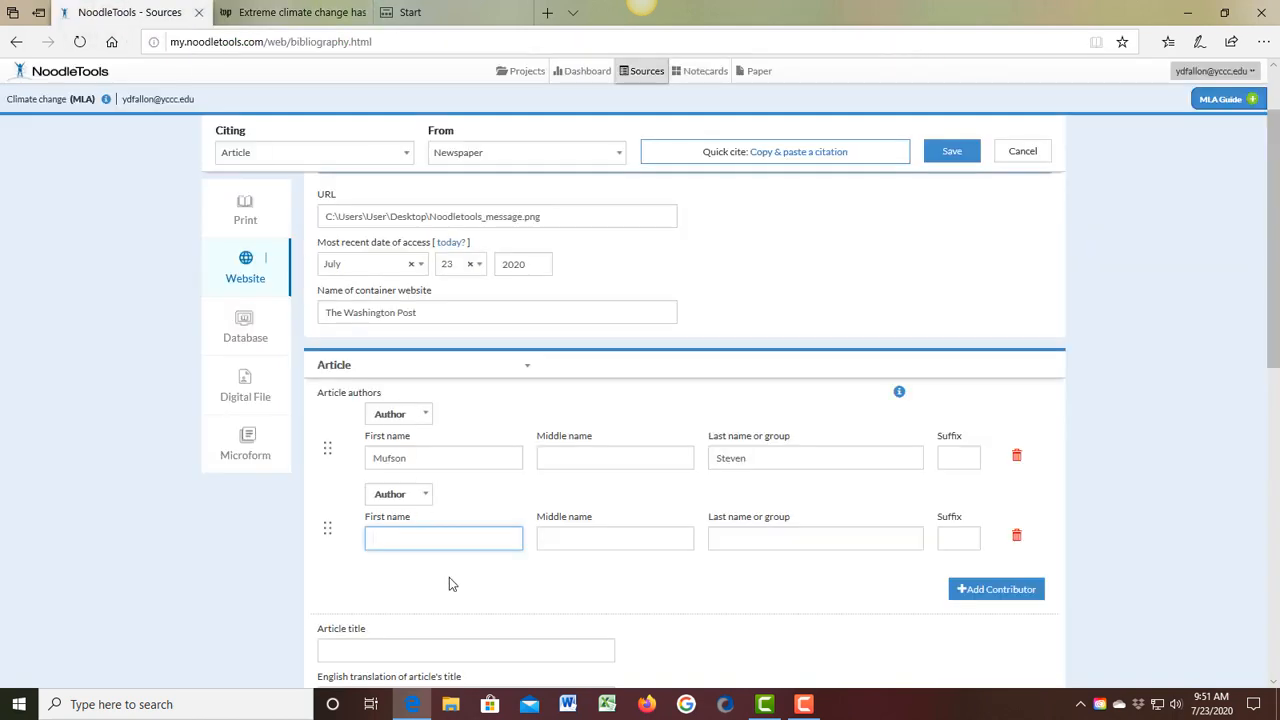
{"action": "type", "text": "Chris"}
{"action": "left_click", "coordinate": [731, 536]}
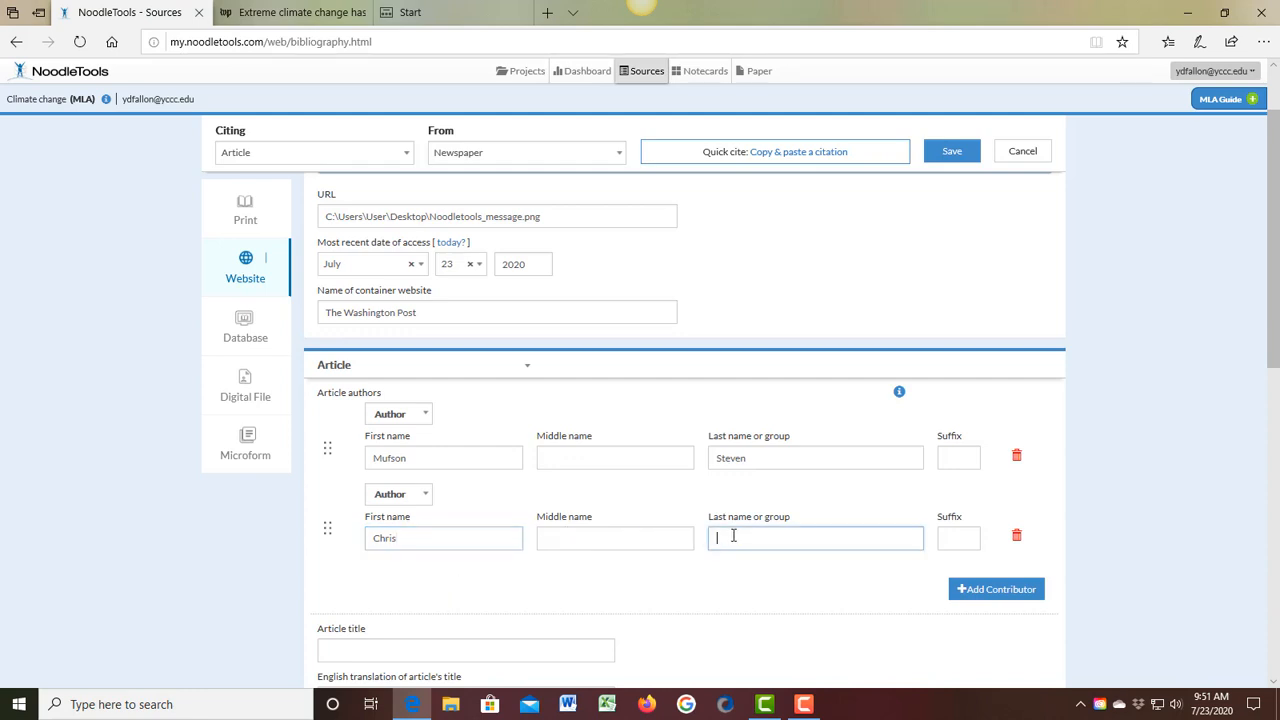
{"action": "type", "text": "Mooney"}
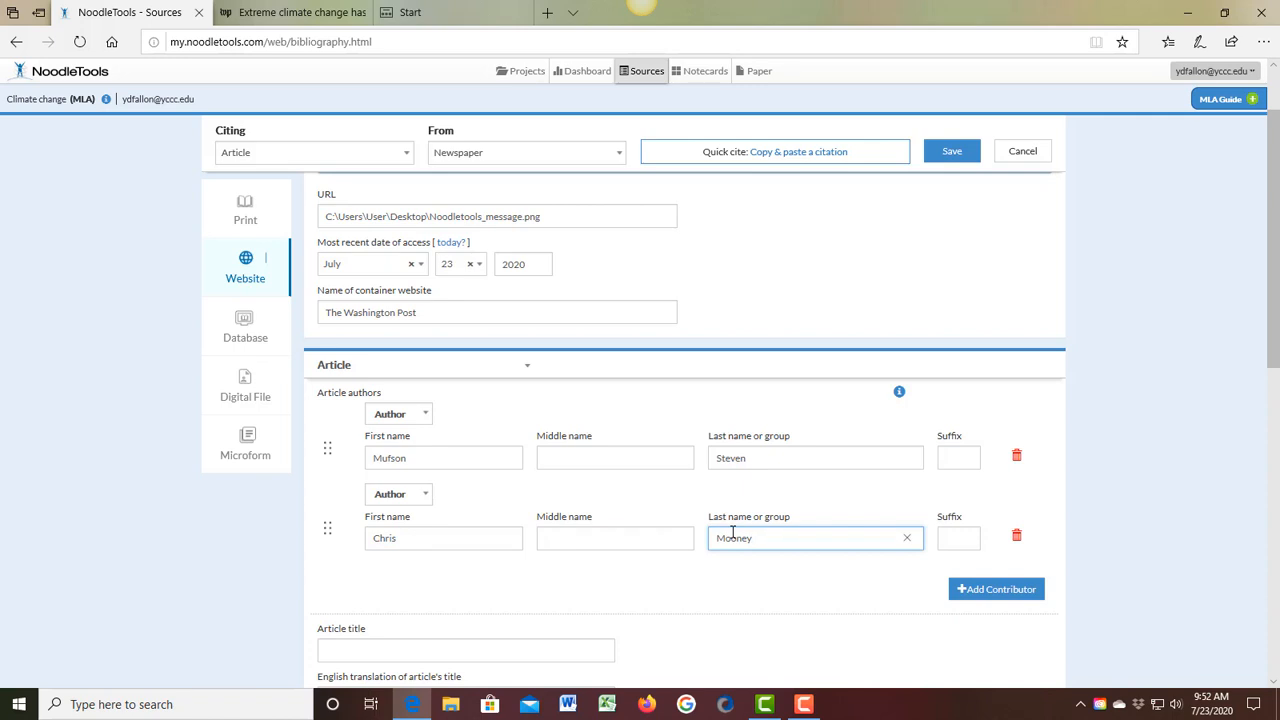
Step: Copy the headline from the Washington Post article and paste it as the citation's article title, "2°C: Beyond the limit"
{"action": "left_click", "coordinate": [272, 14]}
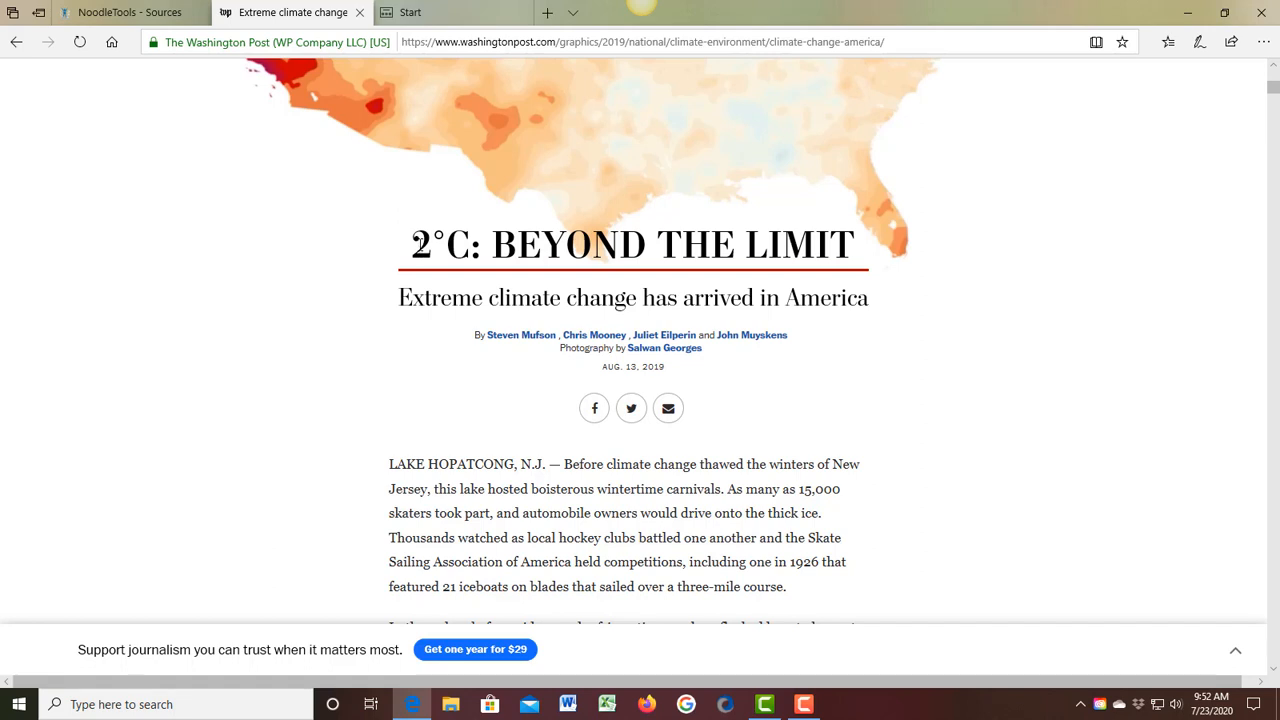
{"action": "left_click_drag", "start_coordinate": [414, 244], "coordinate": [860, 243]}
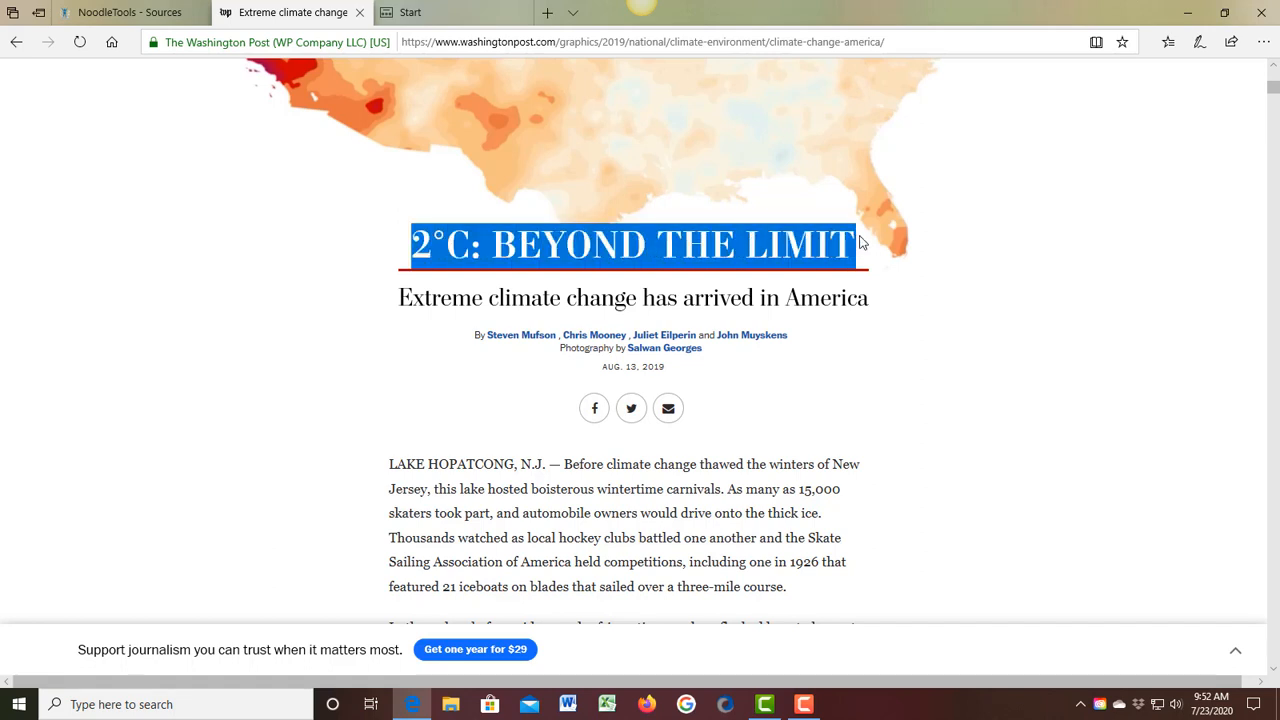
{"action": "right_click", "coordinate": [576, 247]}
{"action": "left_click", "coordinate": [589, 264]}
{"action": "left_click", "coordinate": [150, 12]}
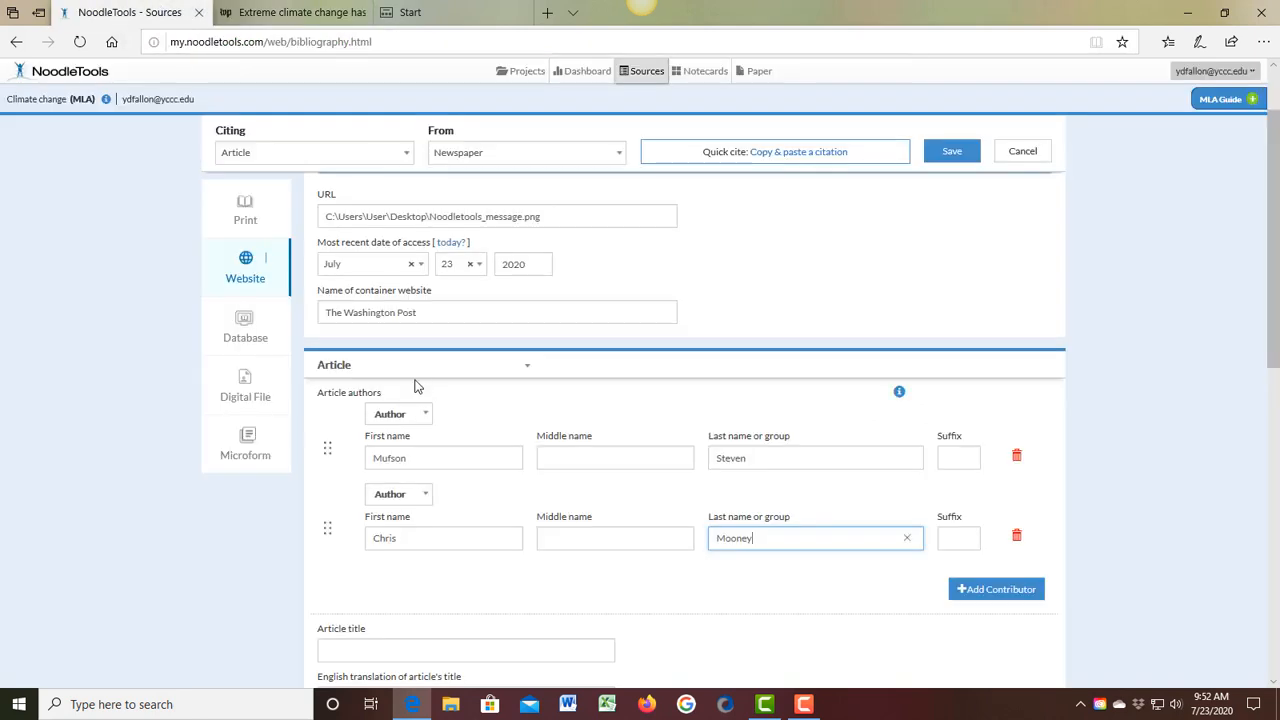
{"action": "scroll", "coordinate": [386, 554], "scroll_direction": "down", "scroll_amount": 1}
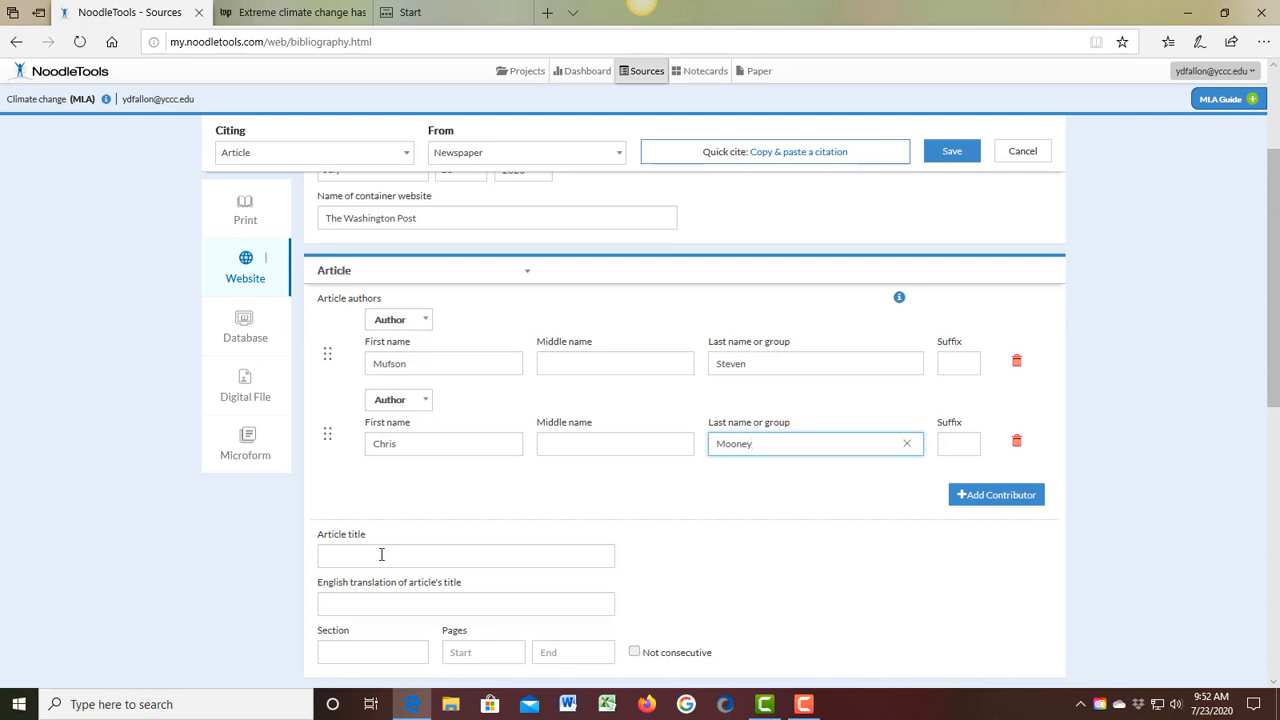
{"action": "left_click", "coordinate": [381, 554]}
{"action": "key", "text": "ctrl+v"}
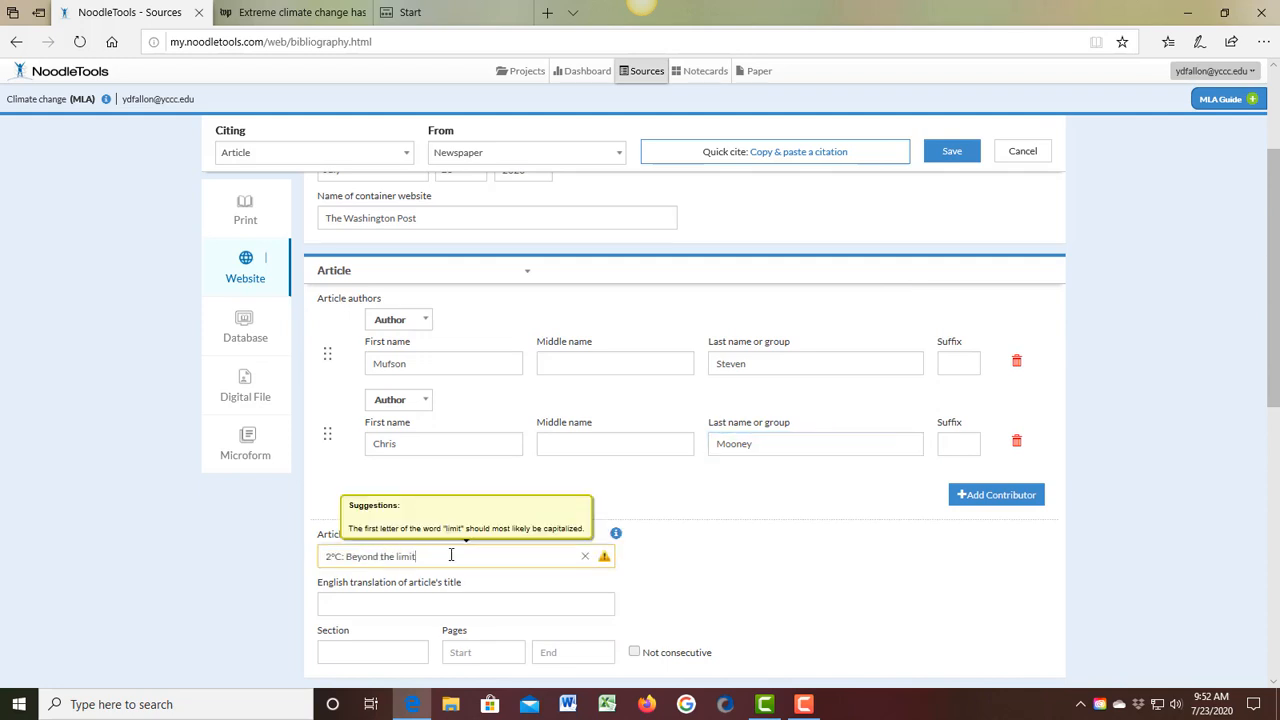
Step: Append the subtitle ": Extreme climate change has arrived in America" to the article title
{"action": "type", "text": ": E"}
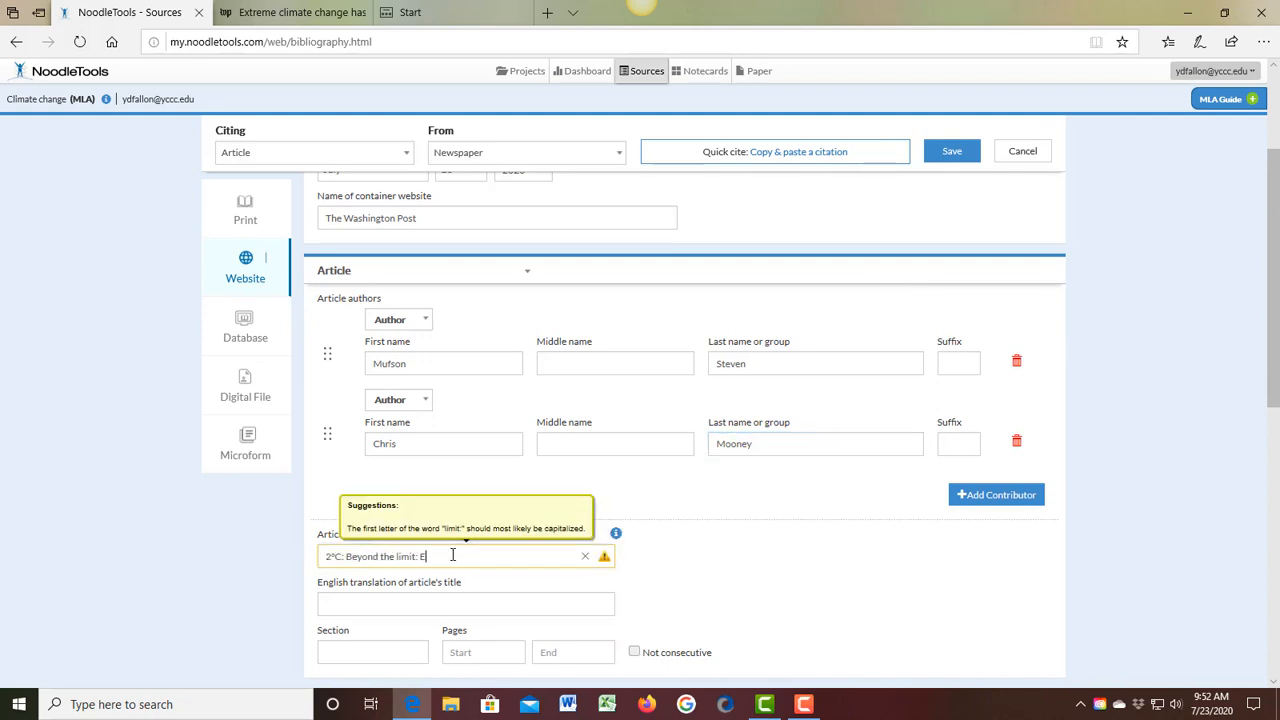
{"action": "type", "text": "xtreme climate change"}
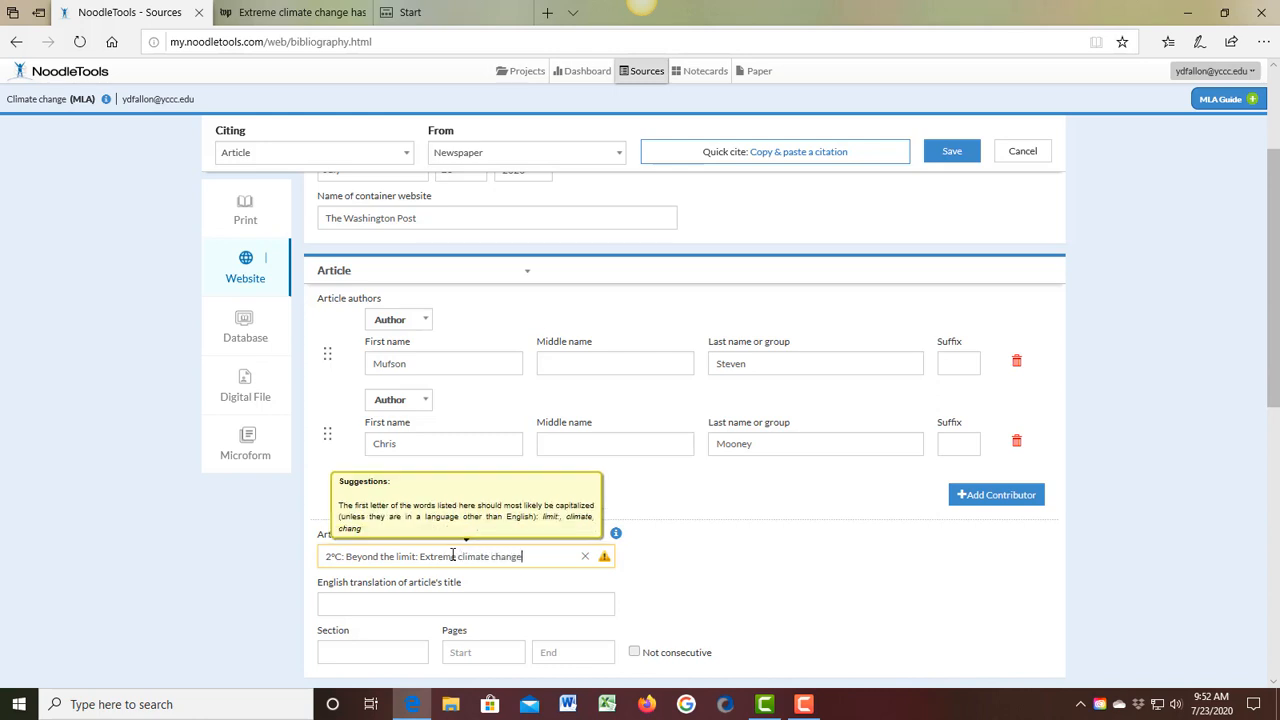
{"action": "type", "text": " has arrived in America"}
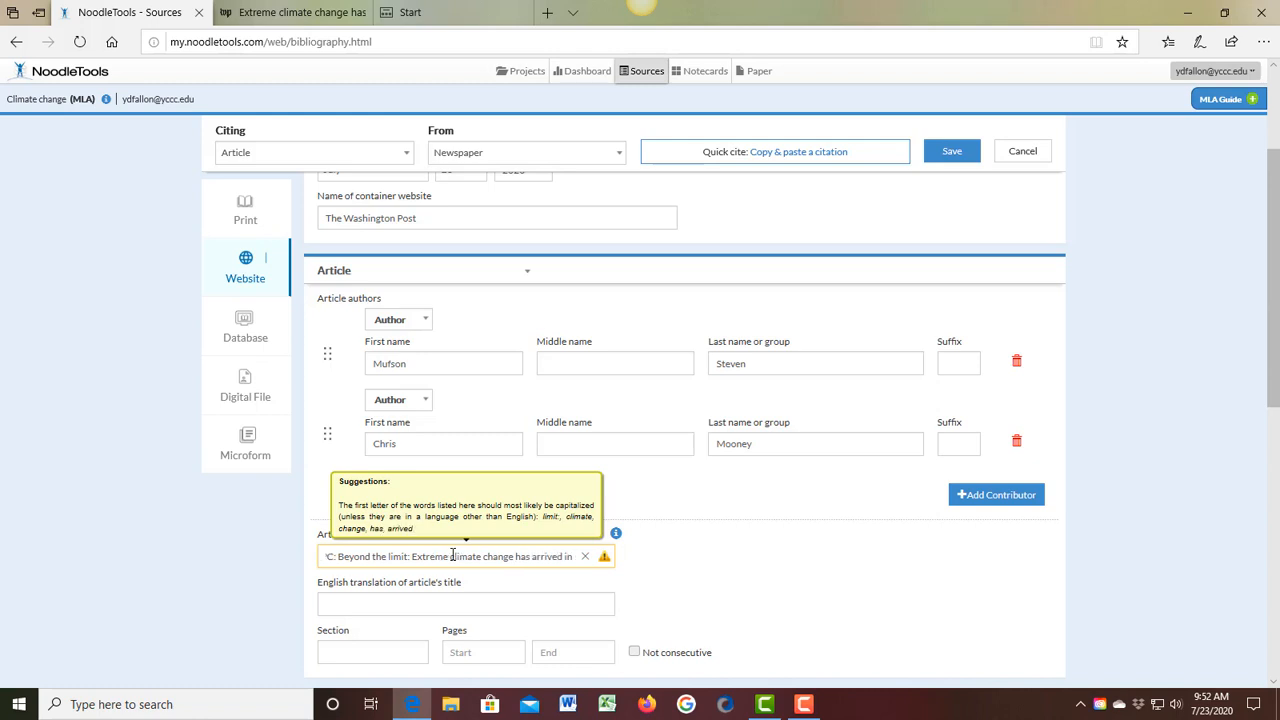
{"action": "left_click", "coordinate": [441, 583]}
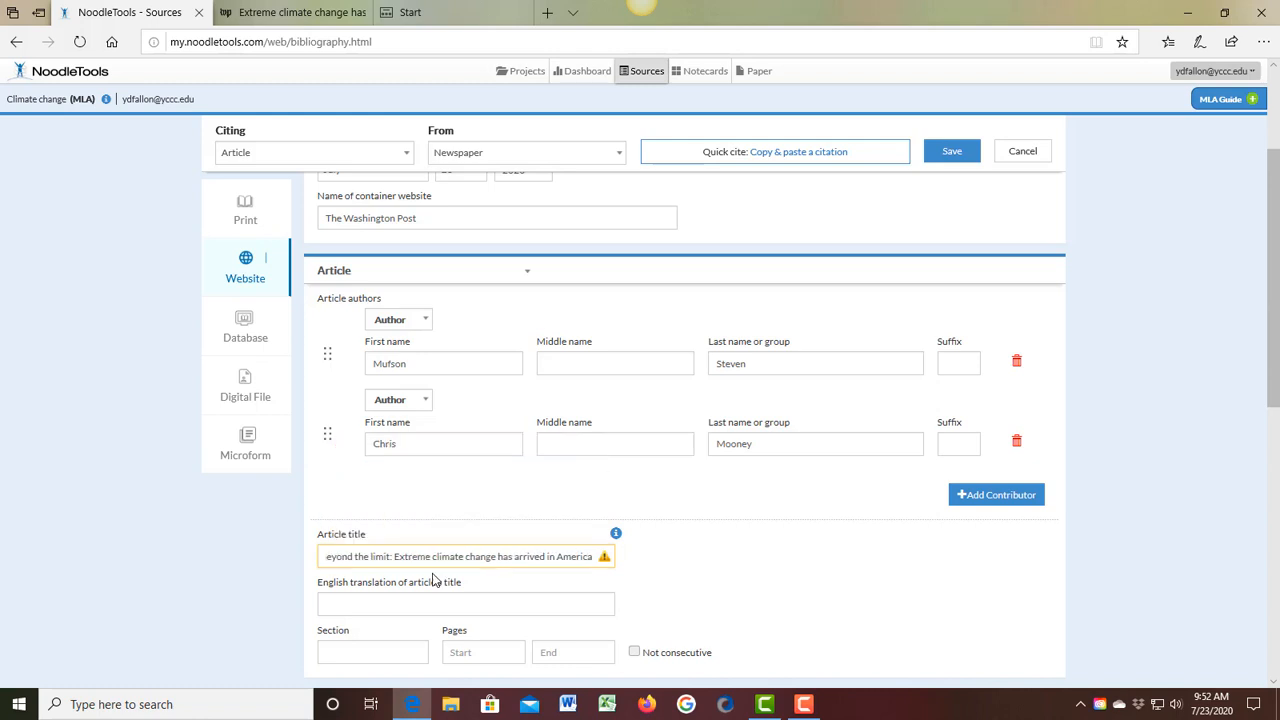
Step: Enter "The Washington Post" as the name of the newspaper
{"action": "scroll", "coordinate": [773, 565], "scroll_direction": "down", "scroll_amount": 1}
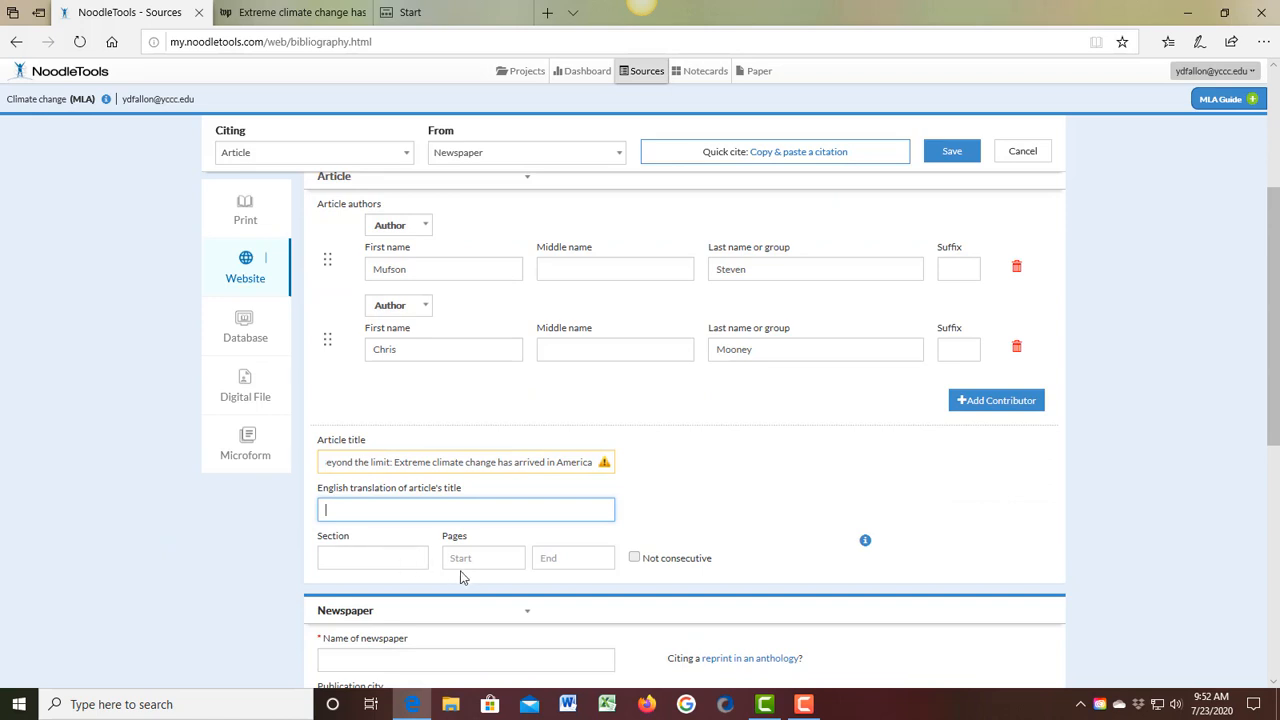
{"action": "scroll", "coordinate": [686, 584], "scroll_direction": "down", "scroll_amount": 1}
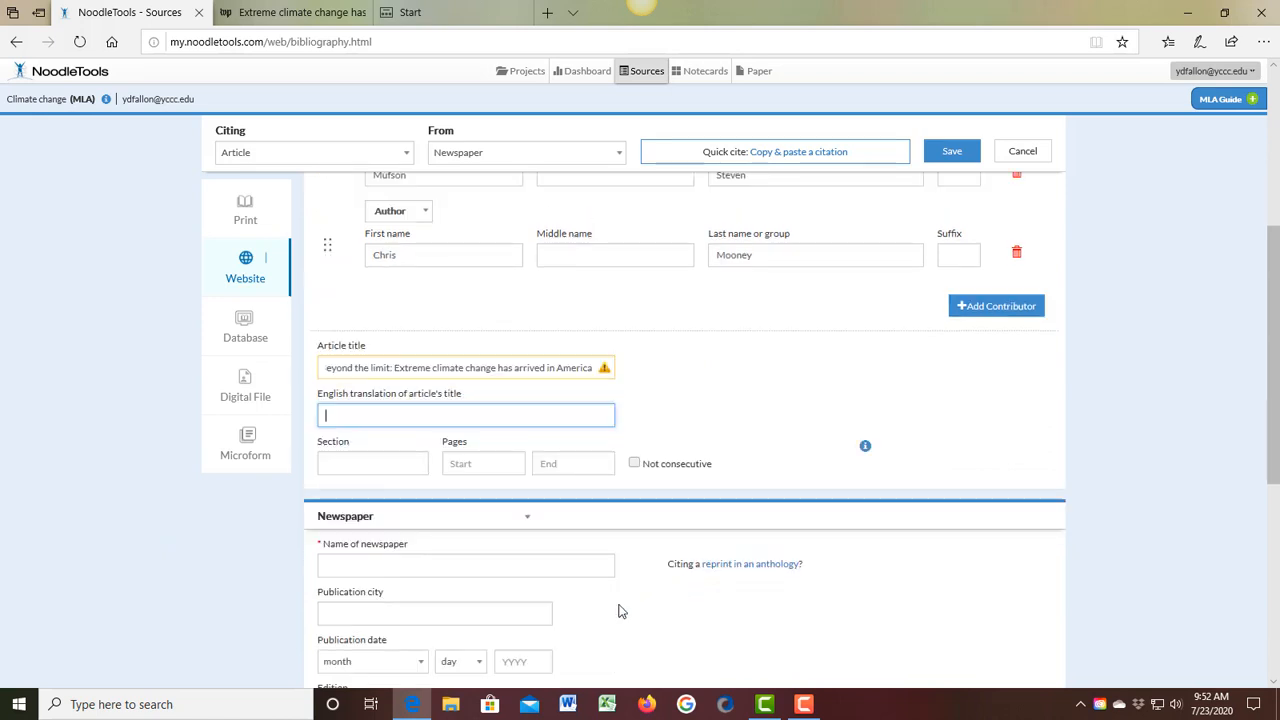
{"action": "left_click", "coordinate": [562, 568]}
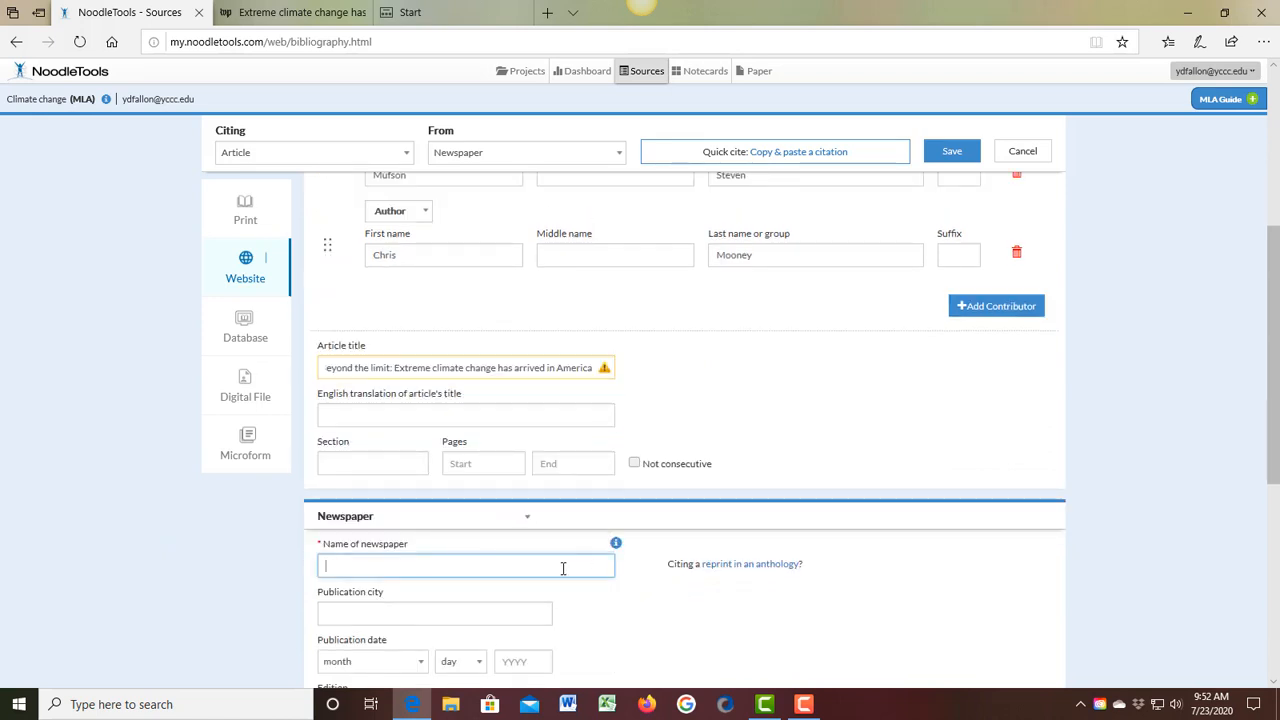
{"action": "type", "text": "The Washington Post"}
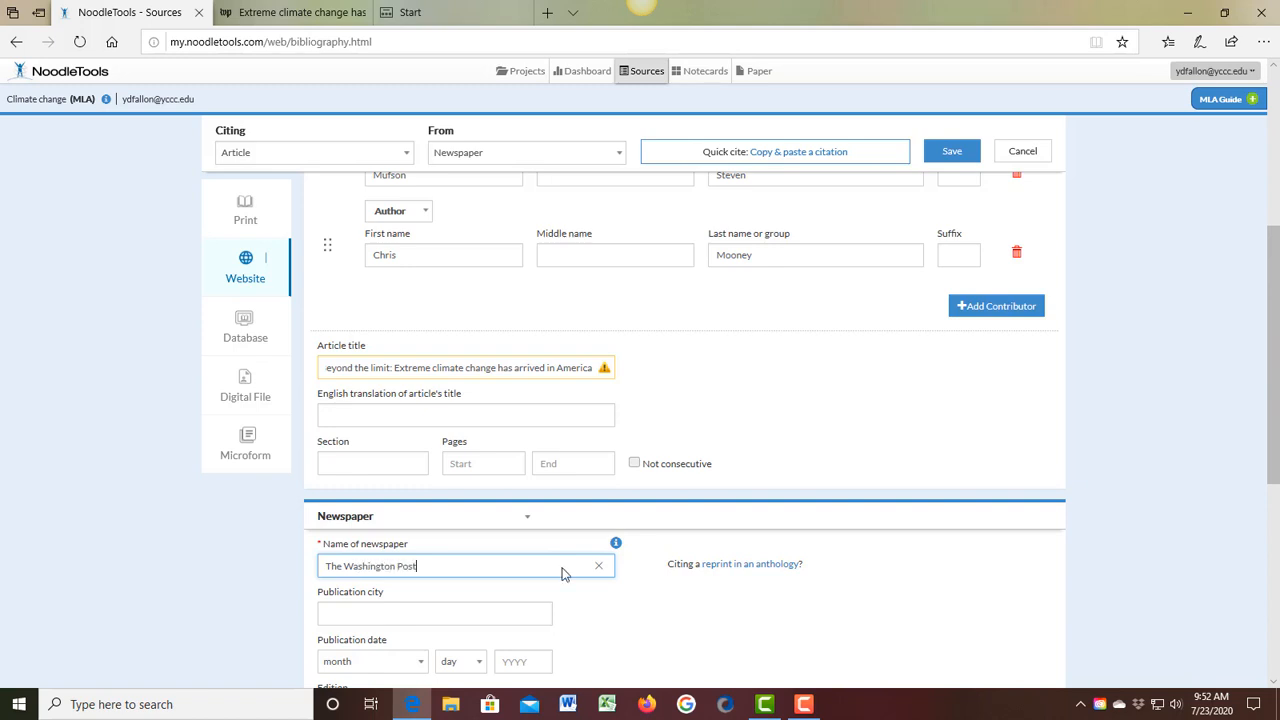
Step: Clear the name of the container website from the citation
{"action": "scroll", "coordinate": [600, 420], "scroll_direction": "up", "scroll_amount": 3}
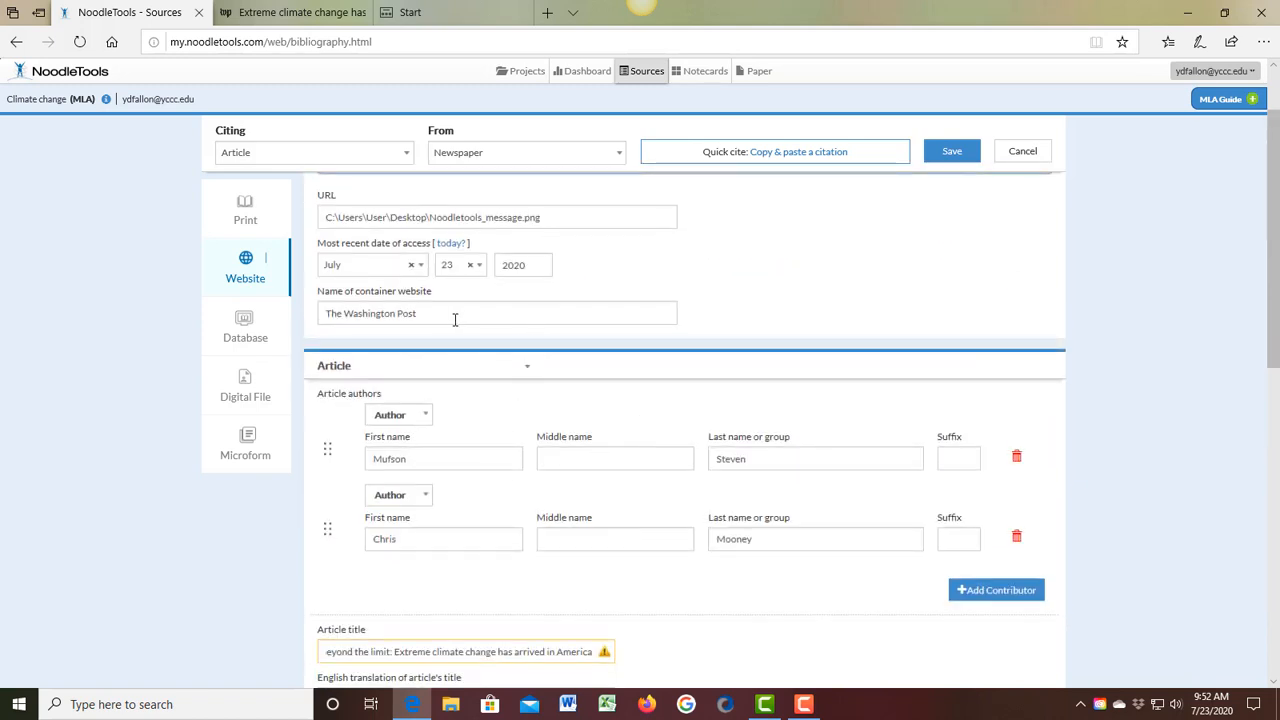
{"action": "left_click_drag", "start_coordinate": [454, 319], "coordinate": [312, 337]}
{"action": "key", "text": "BackSpace"}
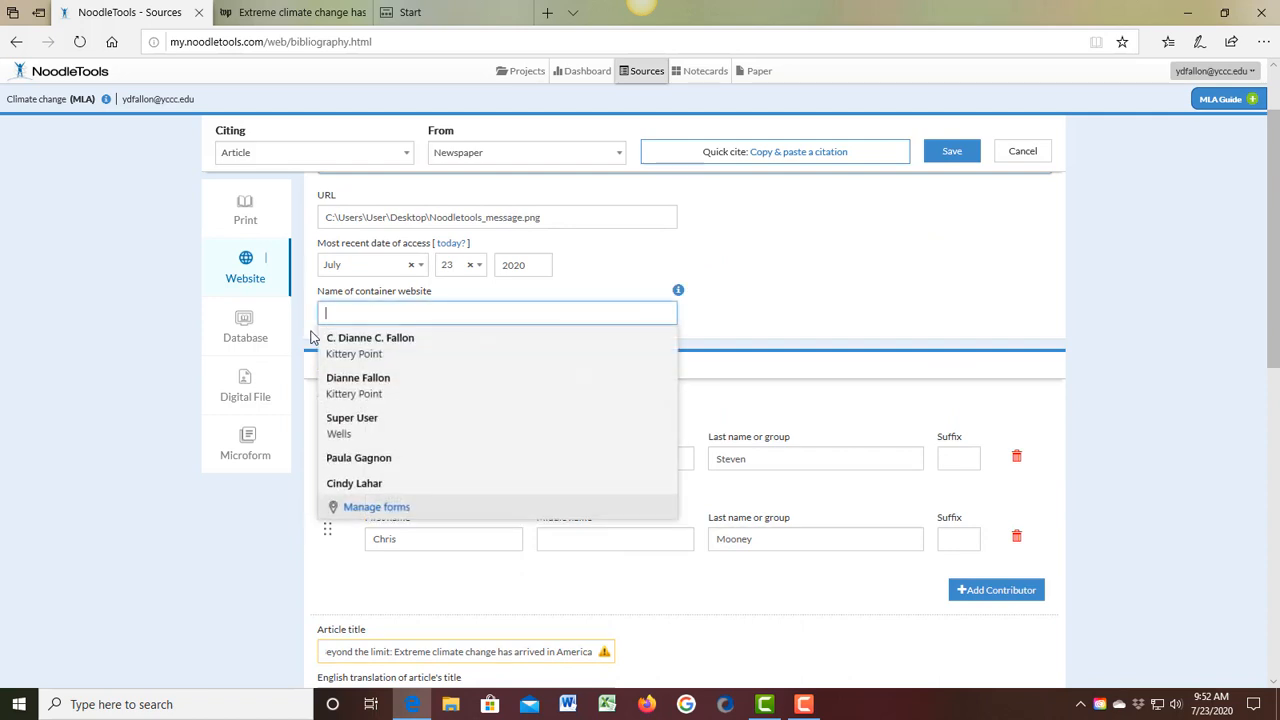
{"action": "left_click", "coordinate": [428, 333]}
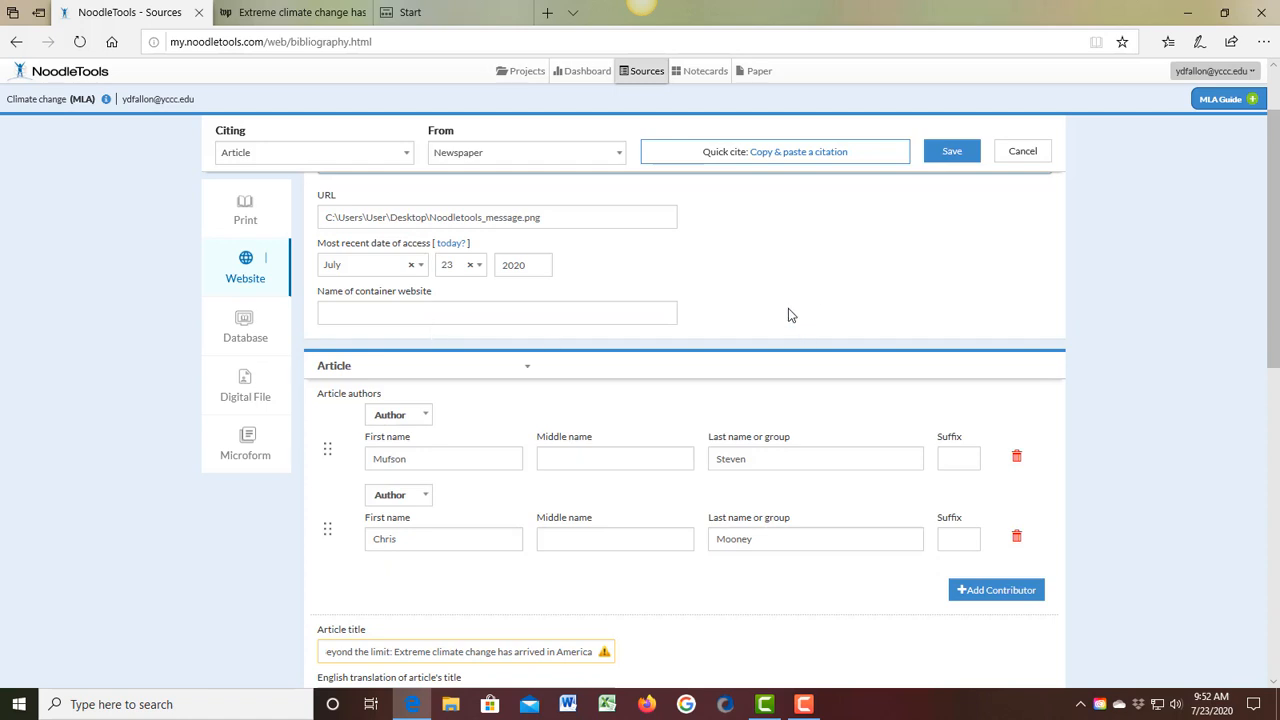
Step: Enter "Washington DC" as the newspaper's publication city
{"action": "scroll", "coordinate": [788, 315], "scroll_direction": "down", "scroll_amount": 1}
{"action": "scroll", "coordinate": [800, 497], "scroll_direction": "down", "scroll_amount": 1}
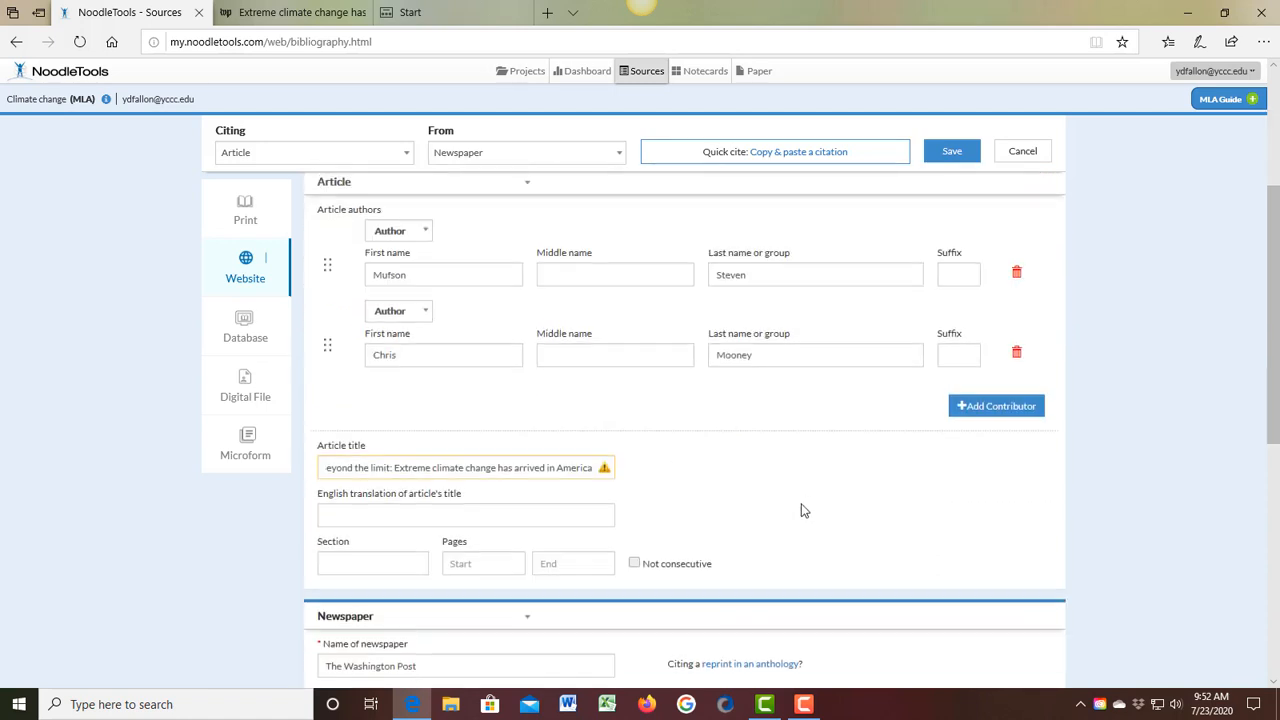
{"action": "scroll", "coordinate": [486, 594], "scroll_direction": "down", "scroll_amount": 1}
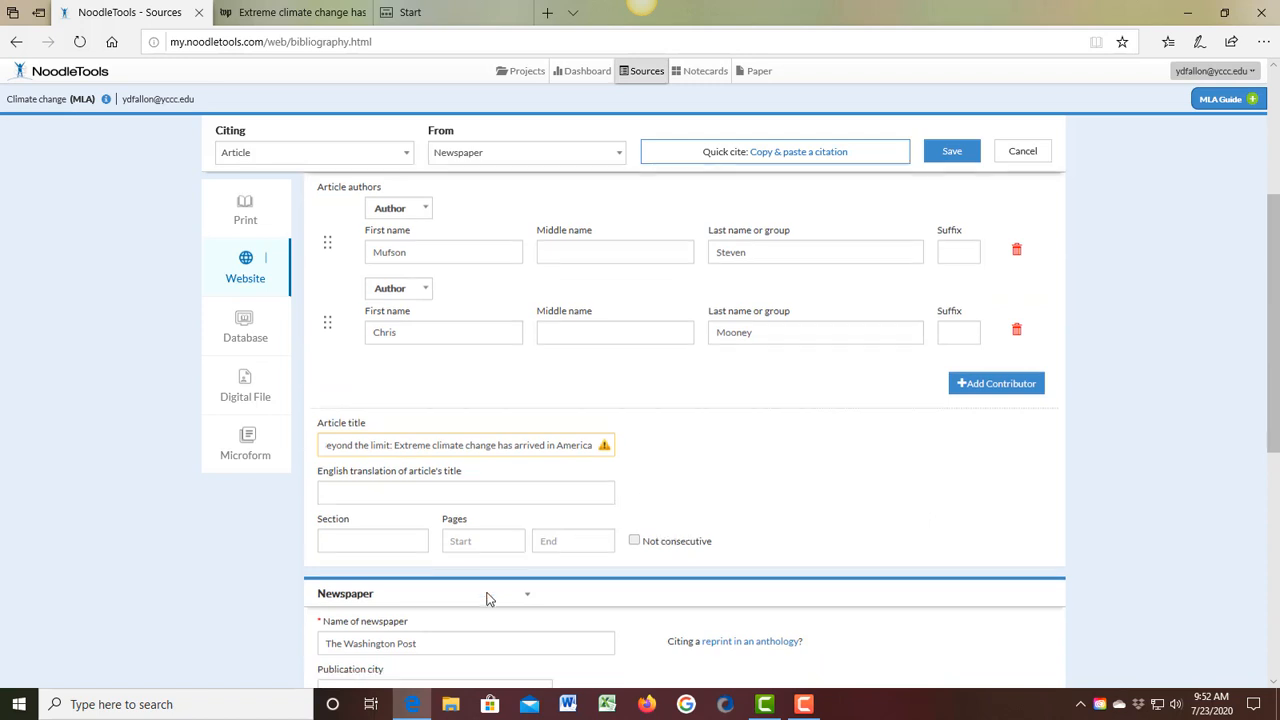
{"action": "left_click", "coordinate": [435, 615]}
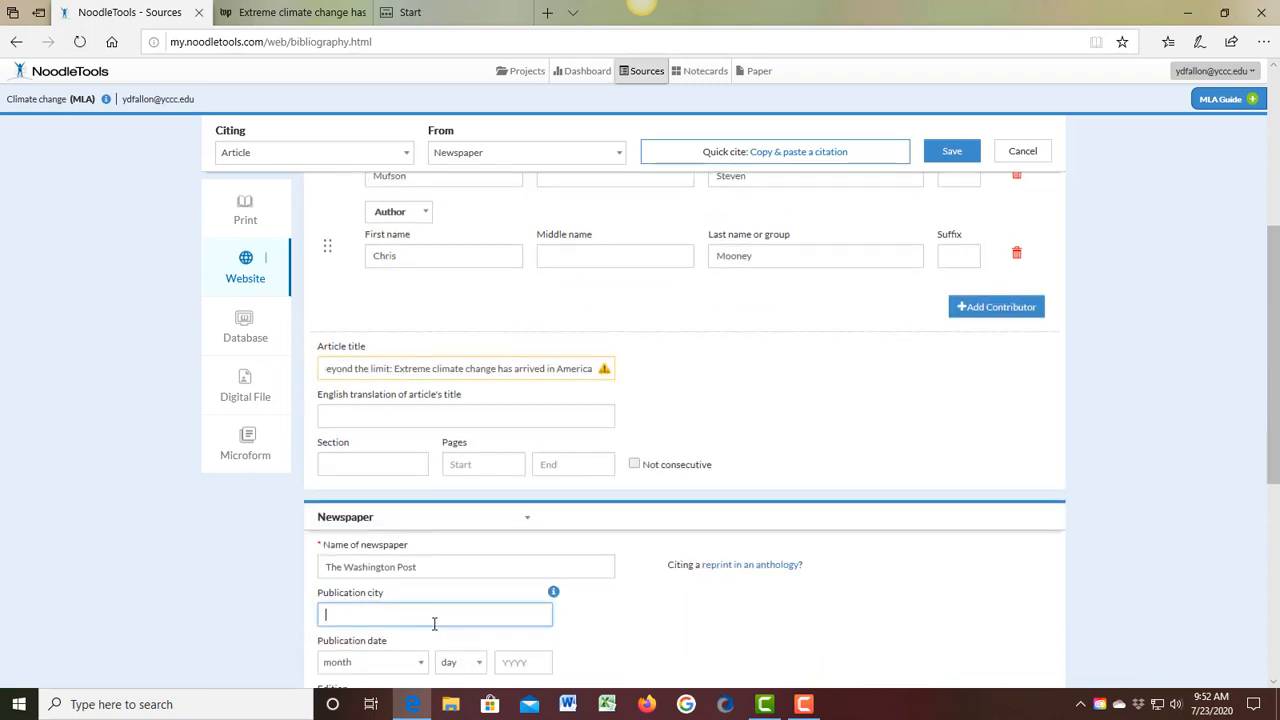
{"action": "type", "text": "Washington DC"}
Step: Check the publication date on the article page and set the citation's publication month to August
{"action": "scroll", "coordinate": [434, 623], "scroll_direction": "down", "scroll_amount": 1}
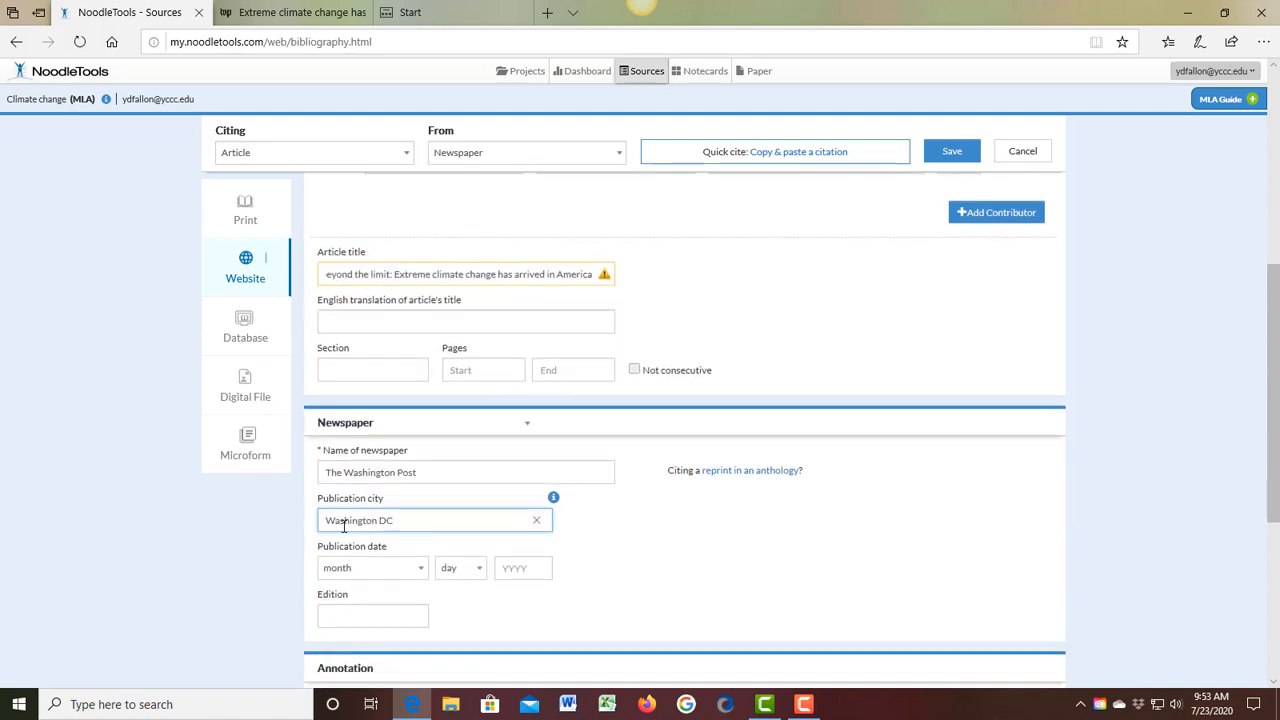
{"action": "left_click", "coordinate": [419, 578]}
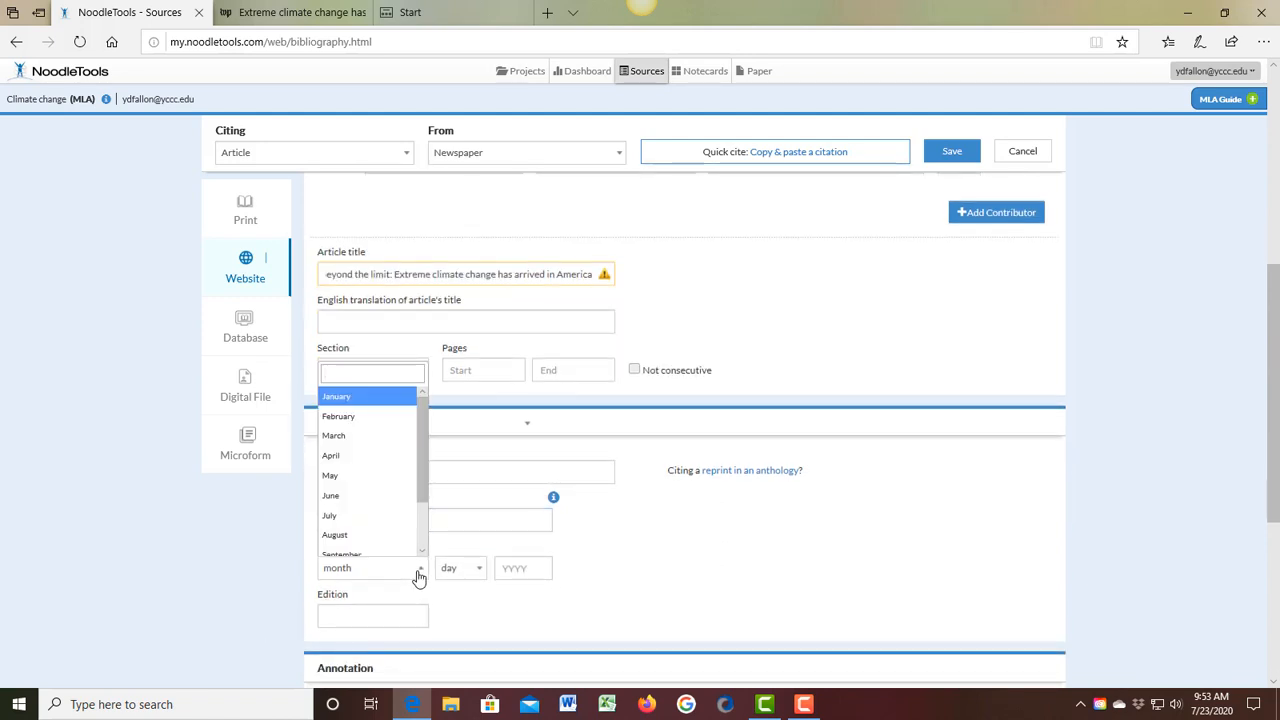
{"action": "left_click", "coordinate": [383, 551]}
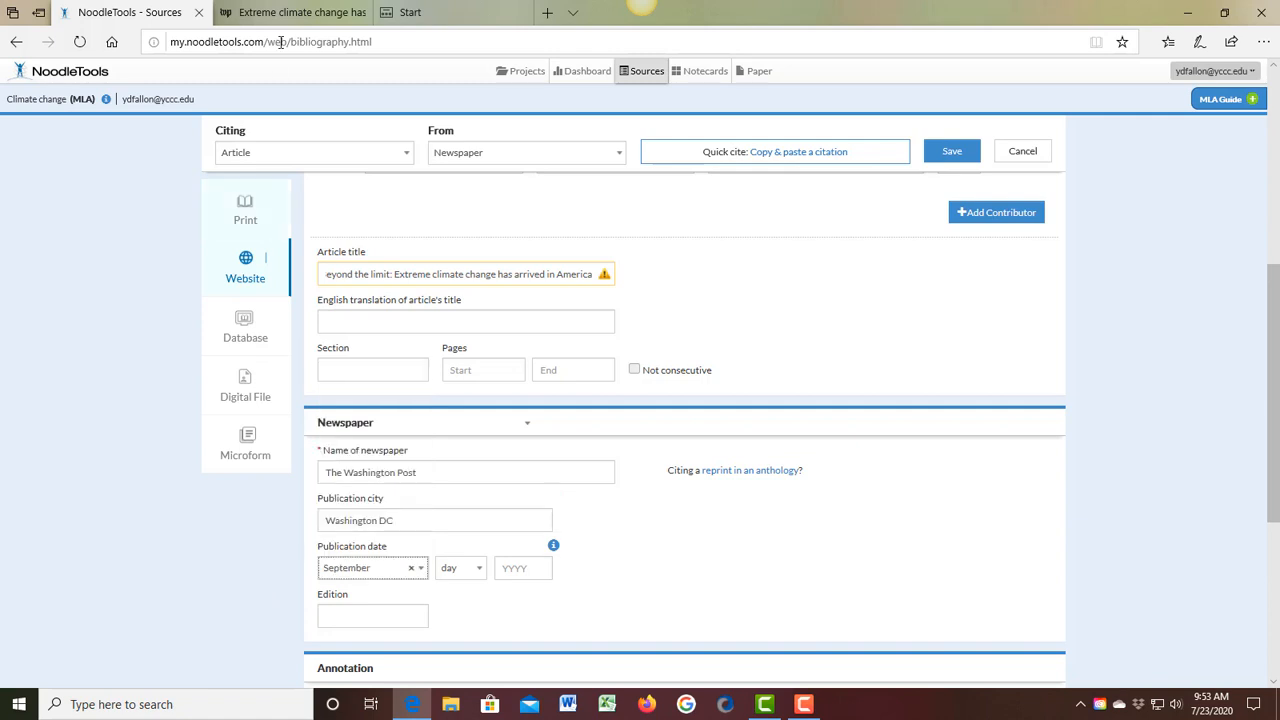
{"action": "left_click", "coordinate": [295, 12]}
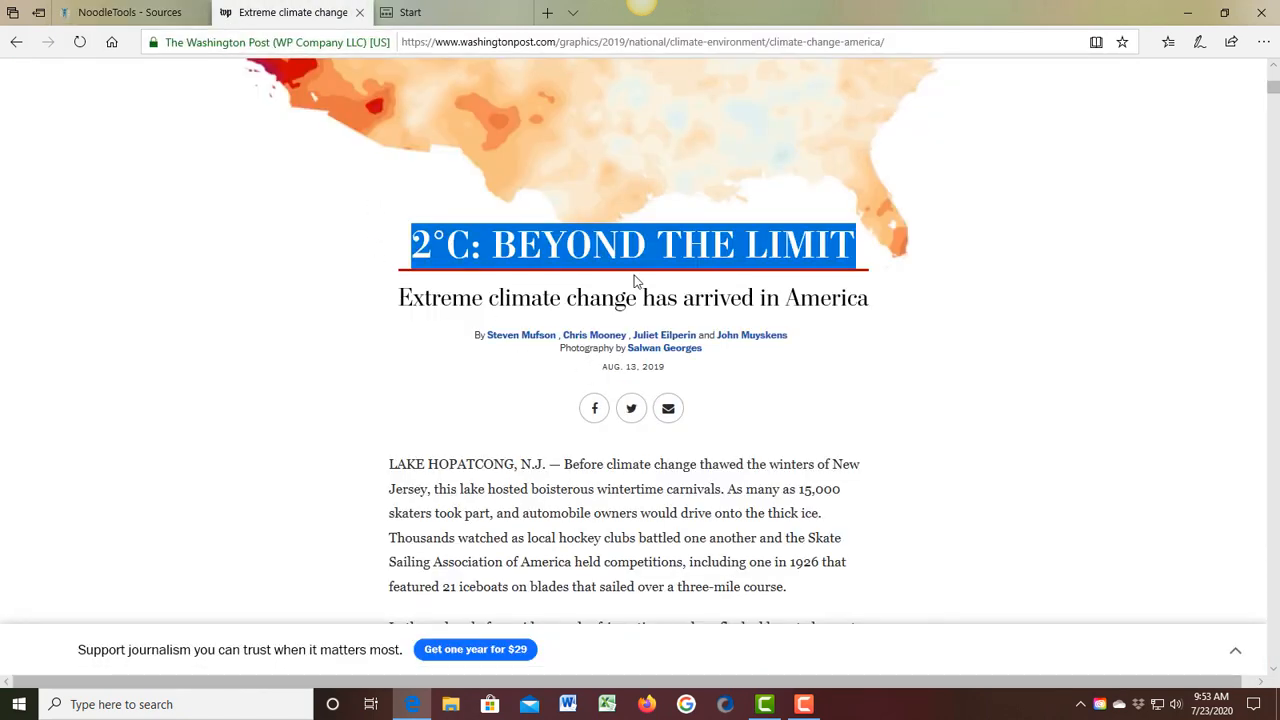
{"action": "left_click", "coordinate": [176, 12]}
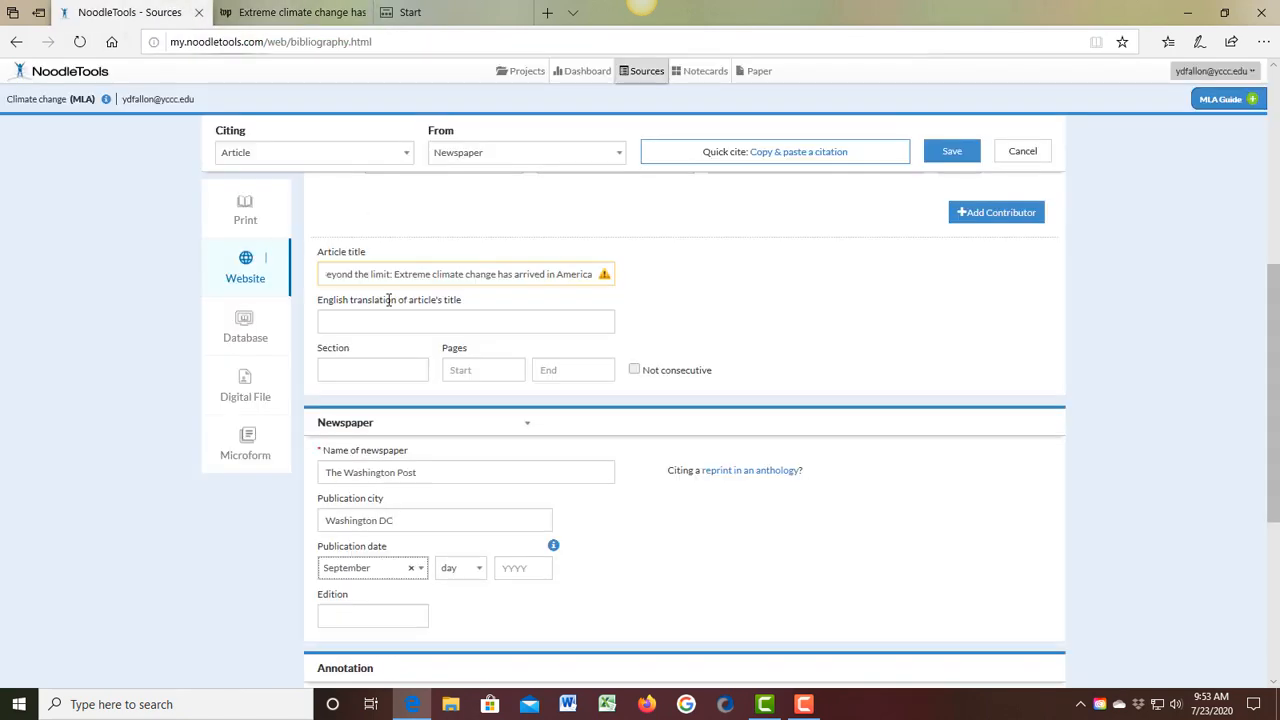
{"action": "left_click", "coordinate": [375, 568]}
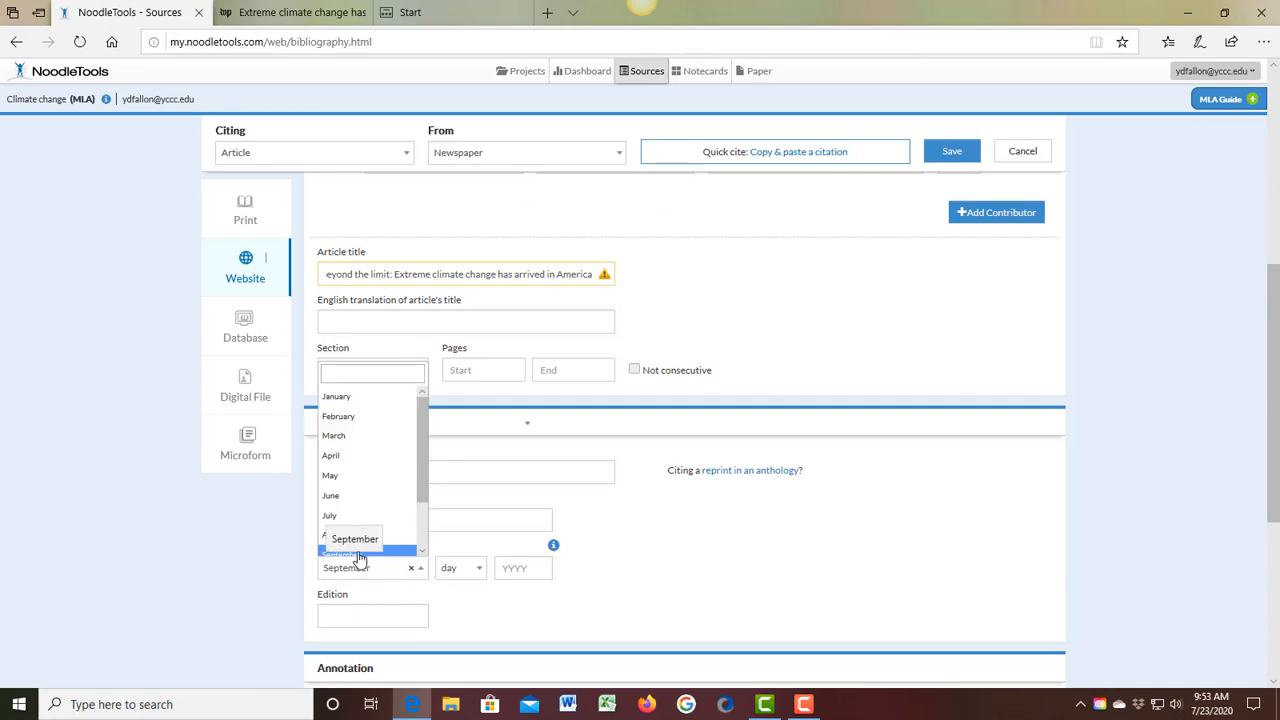
{"action": "left_click", "coordinate": [359, 536]}
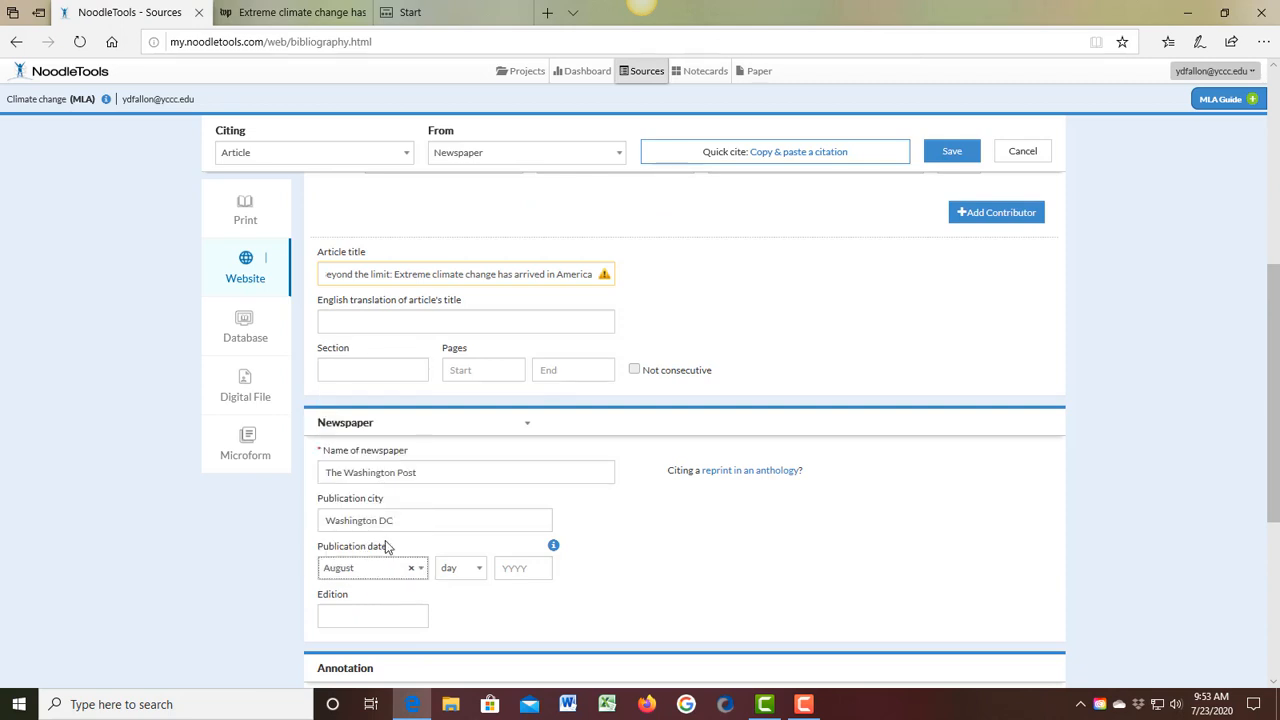
Step: Set the publication day to 13 and the publication year to 2019
{"action": "left_click", "coordinate": [475, 568]}
{"action": "left_click", "coordinate": [481, 551]}
{"action": "left_click", "coordinate": [482, 553]}
{"action": "left_click", "coordinate": [482, 553]}
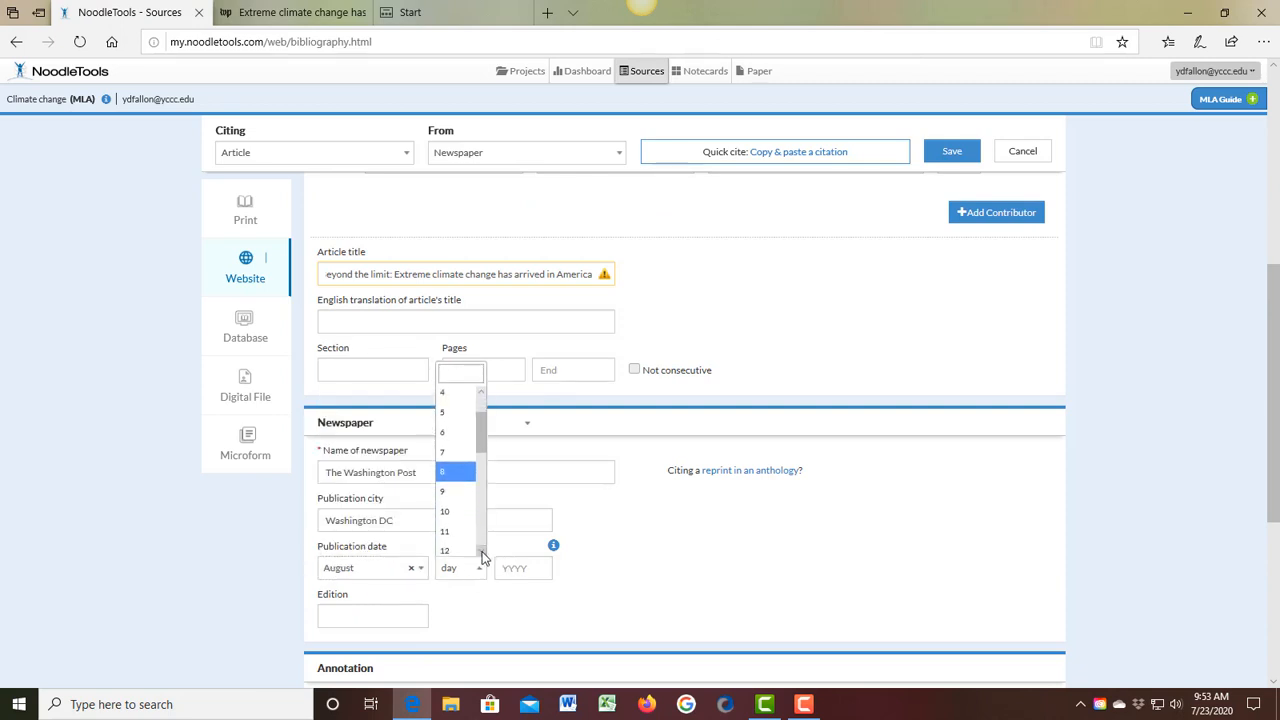
{"action": "left_click", "coordinate": [482, 553]}
{"action": "left_click", "coordinate": [458, 551]}
{"action": "left_click", "coordinate": [542, 576]}
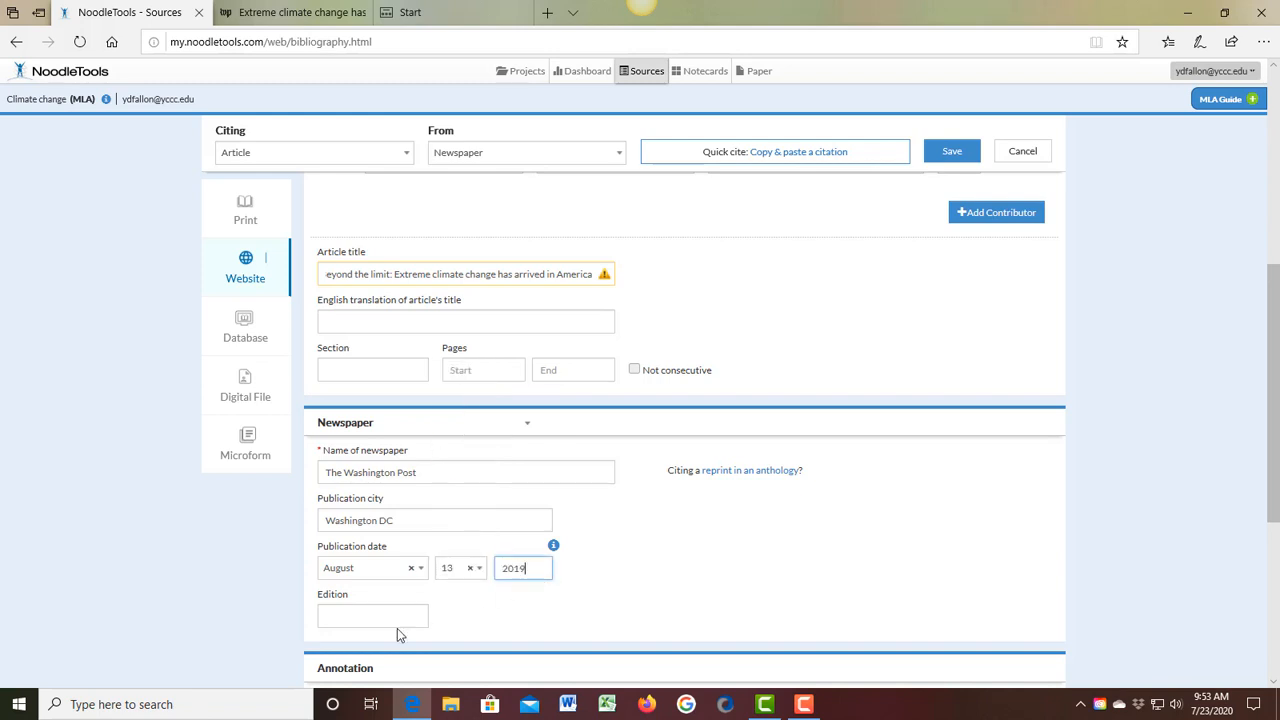
Step: Review the completed form, leaving the edition and annotation blank, and save the newspaper article citation
{"action": "left_click", "coordinate": [366, 612]}
{"action": "scroll", "coordinate": [490, 628], "scroll_direction": "down", "scroll_amount": 3}
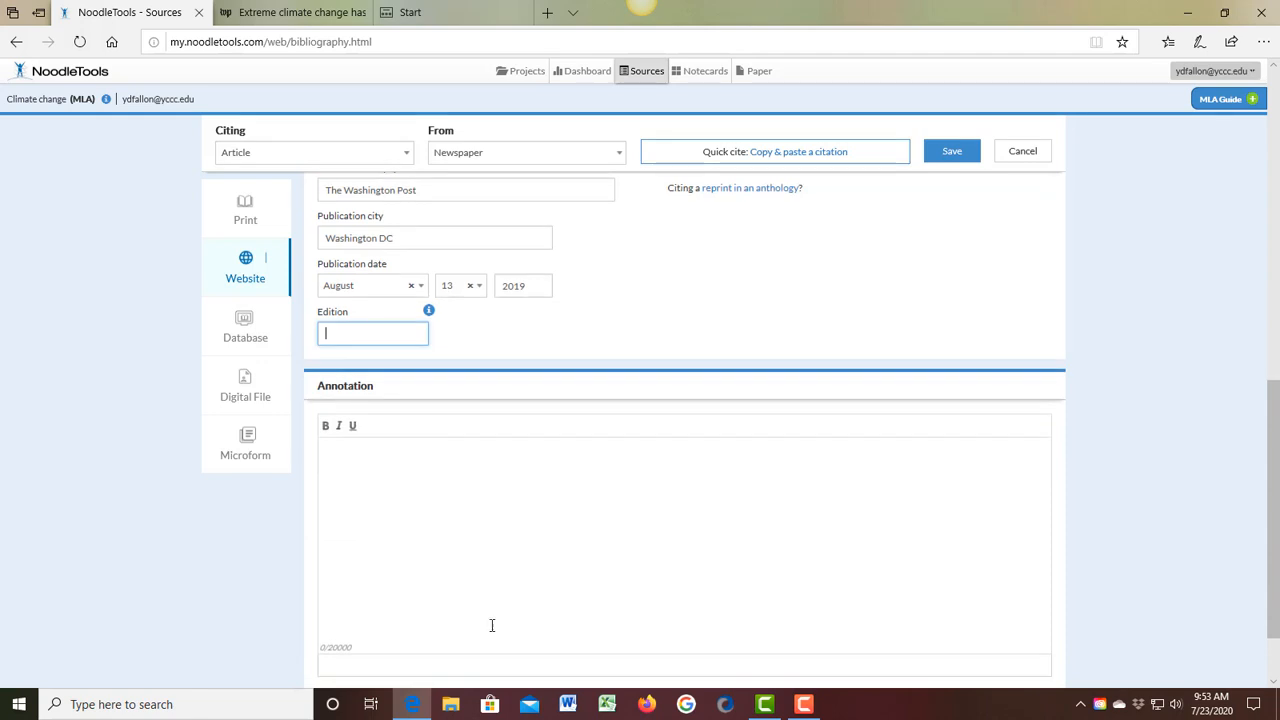
{"action": "scroll", "coordinate": [492, 625], "scroll_direction": "down", "scroll_amount": 1}
{"action": "scroll", "coordinate": [491, 625], "scroll_direction": "up", "scroll_amount": 4}
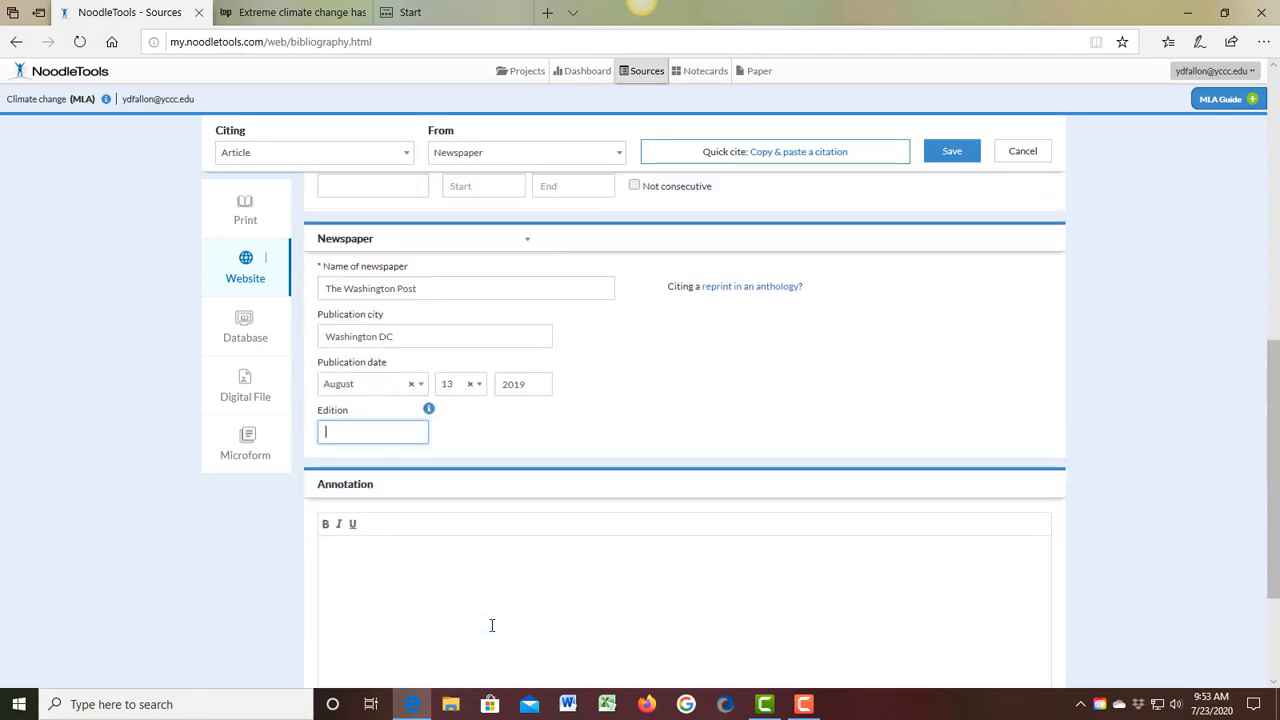
{"action": "scroll", "coordinate": [858, 325], "scroll_direction": "up", "scroll_amount": 3}
{"action": "scroll", "coordinate": [745, 430], "scroll_direction": "up", "scroll_amount": 1}
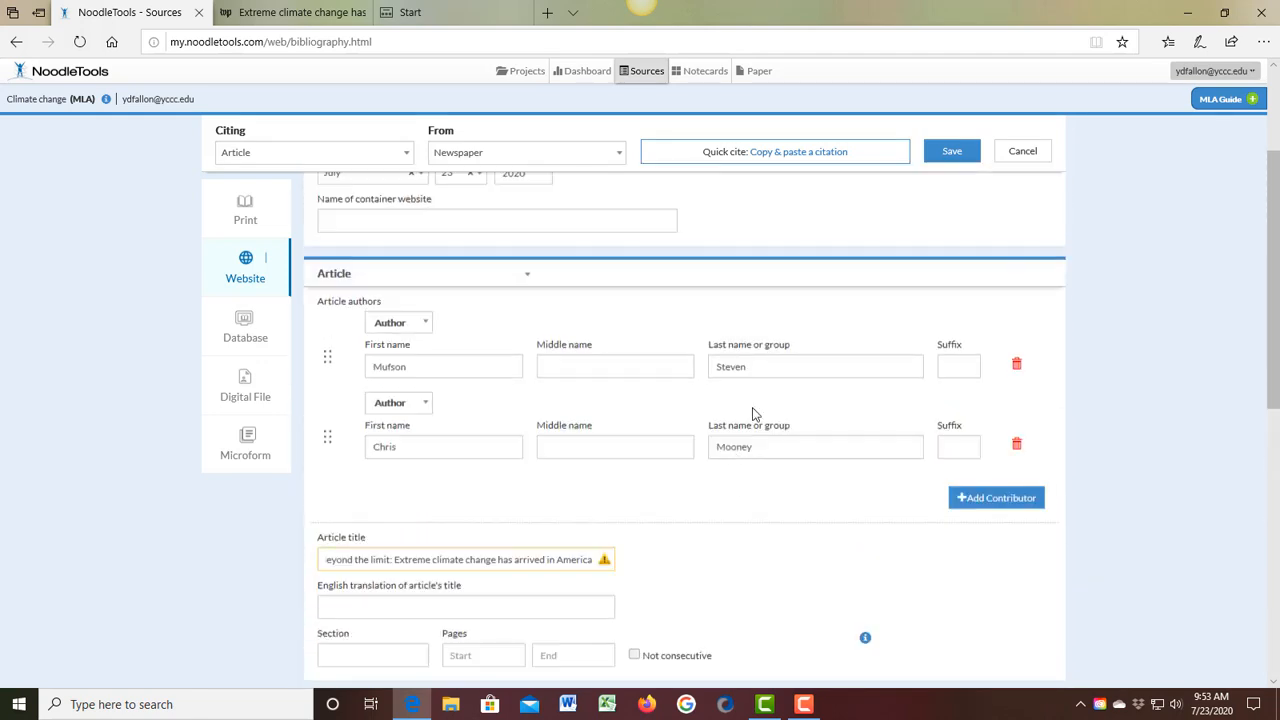
{"action": "left_click", "coordinate": [955, 151]}
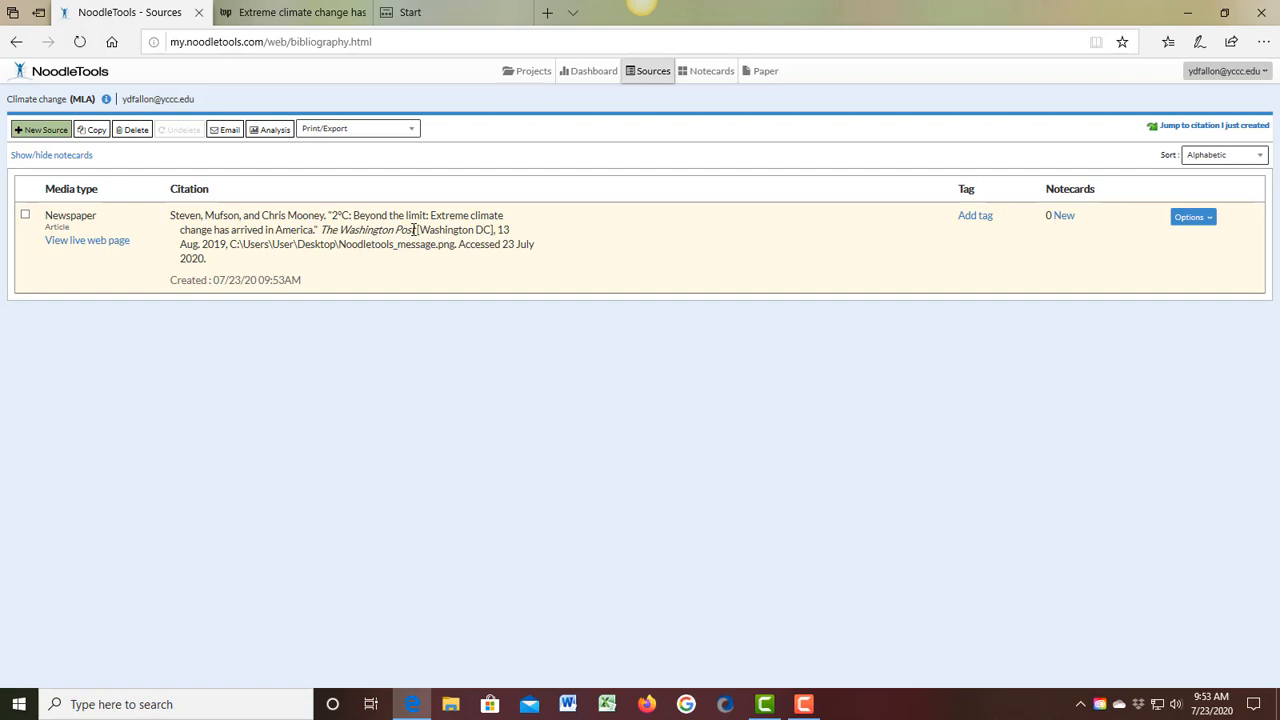
Step: Edit the newspaper citation to add "The Washington Post" as the name of the container website, and save it
{"action": "left_click", "coordinate": [1206, 219]}
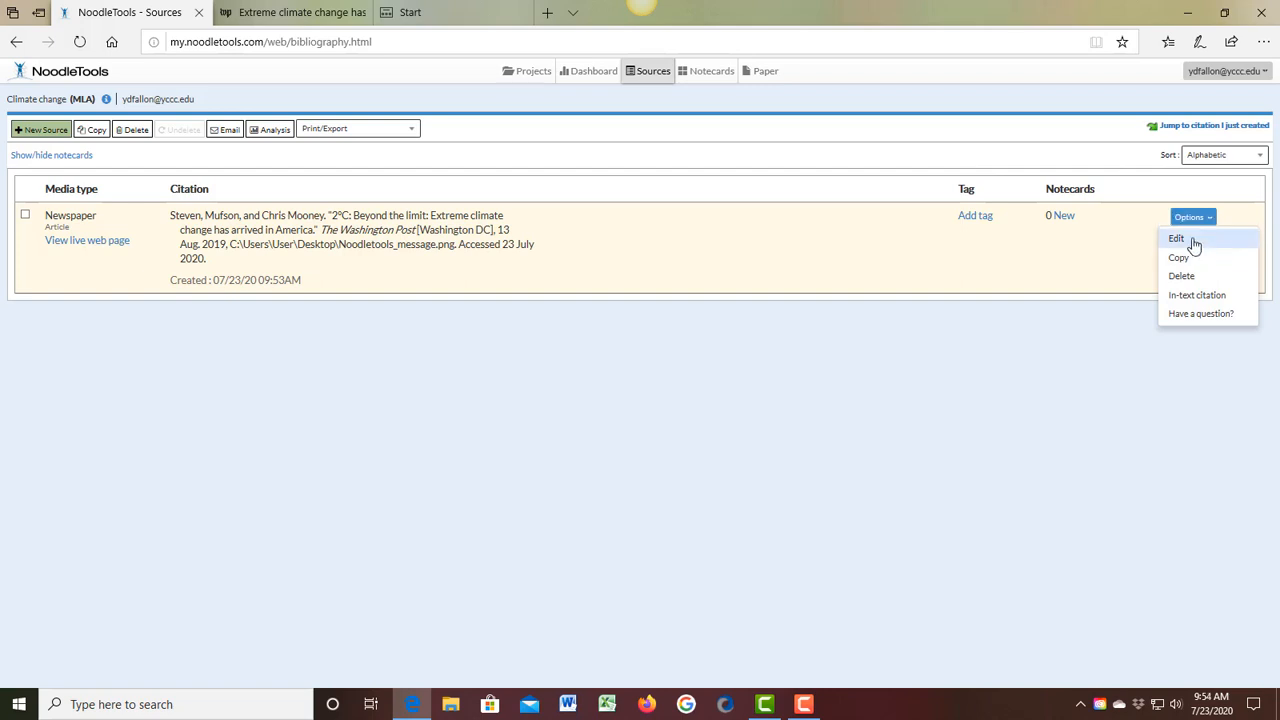
{"action": "left_click", "coordinate": [1176, 243]}
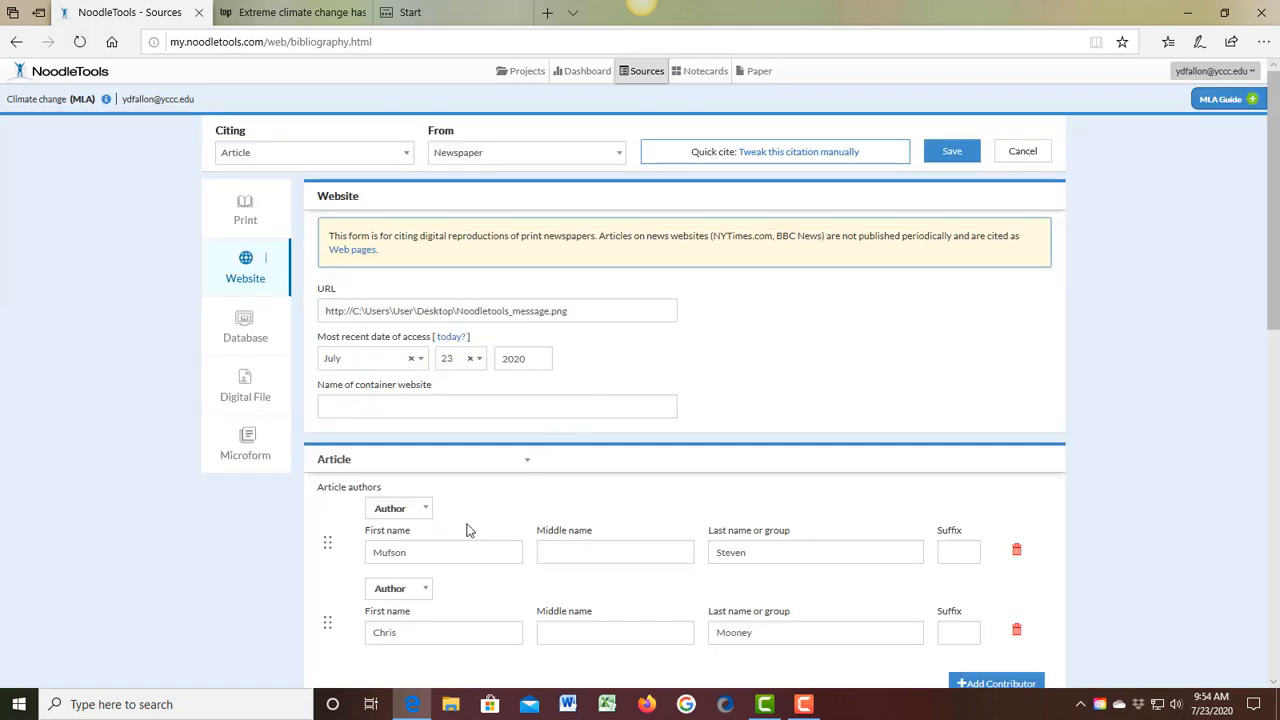
{"action": "left_click", "coordinate": [352, 401]}
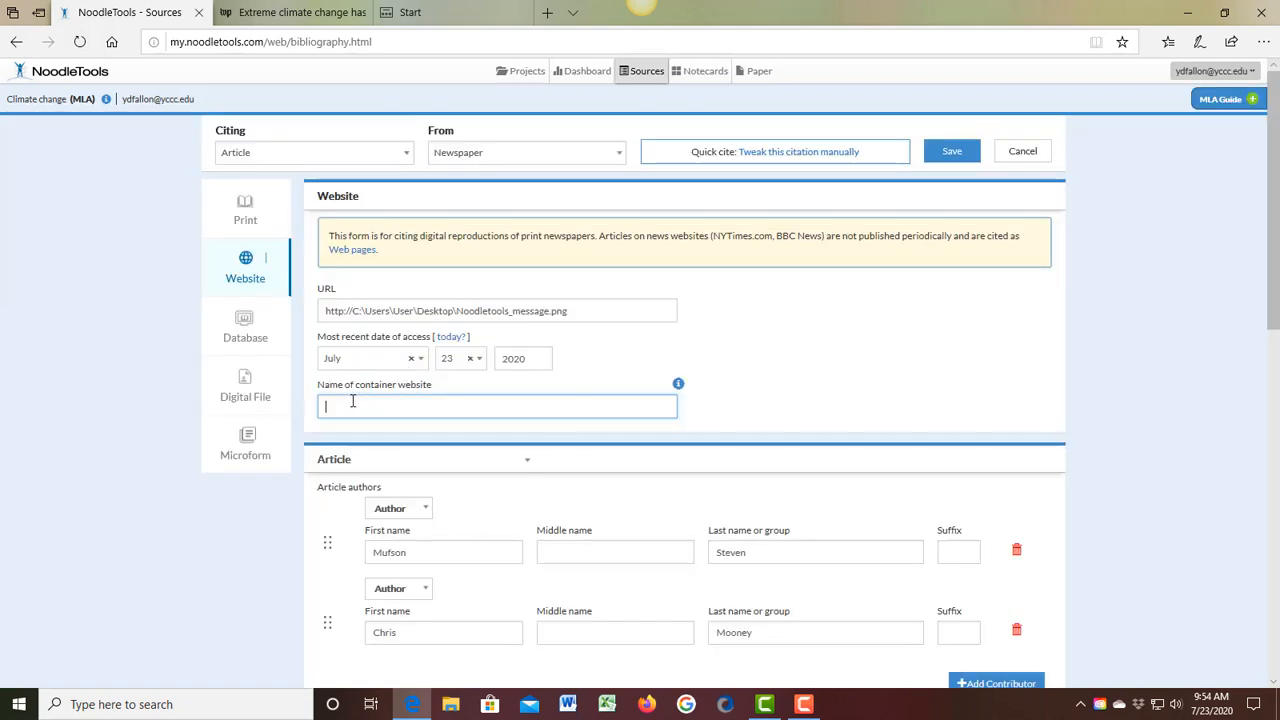
{"action": "type", "text": "The Washington Post"}
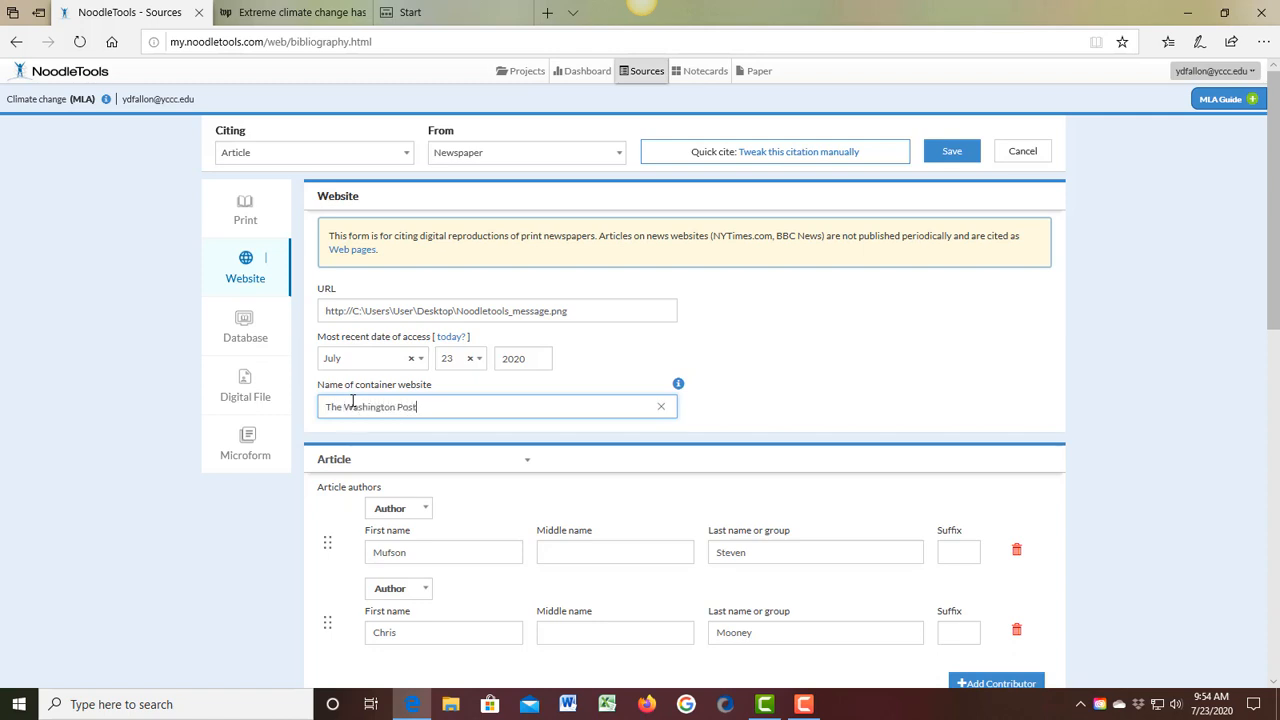
{"action": "left_click", "coordinate": [947, 152]}
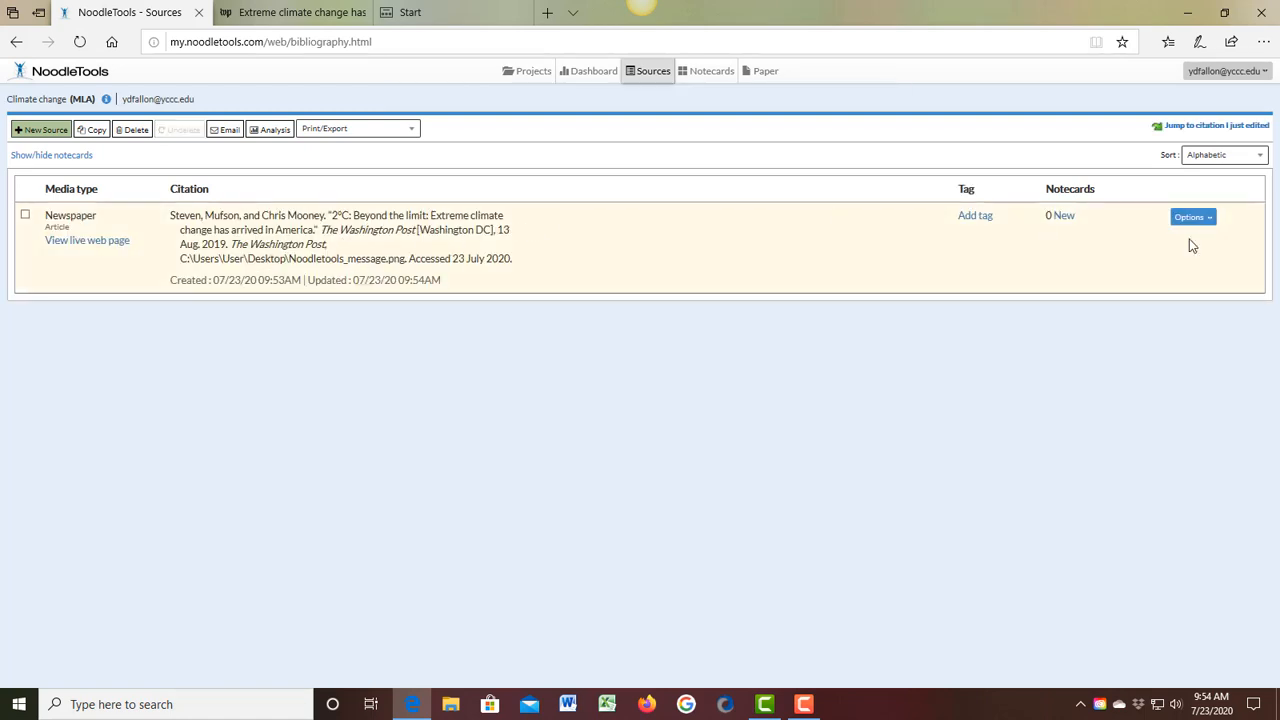
Step: Reopen the newspaper citation, replace the container website name with "State of Maine", and save the change
{"action": "left_click", "coordinate": [1203, 217]}
{"action": "left_click", "coordinate": [1180, 242]}
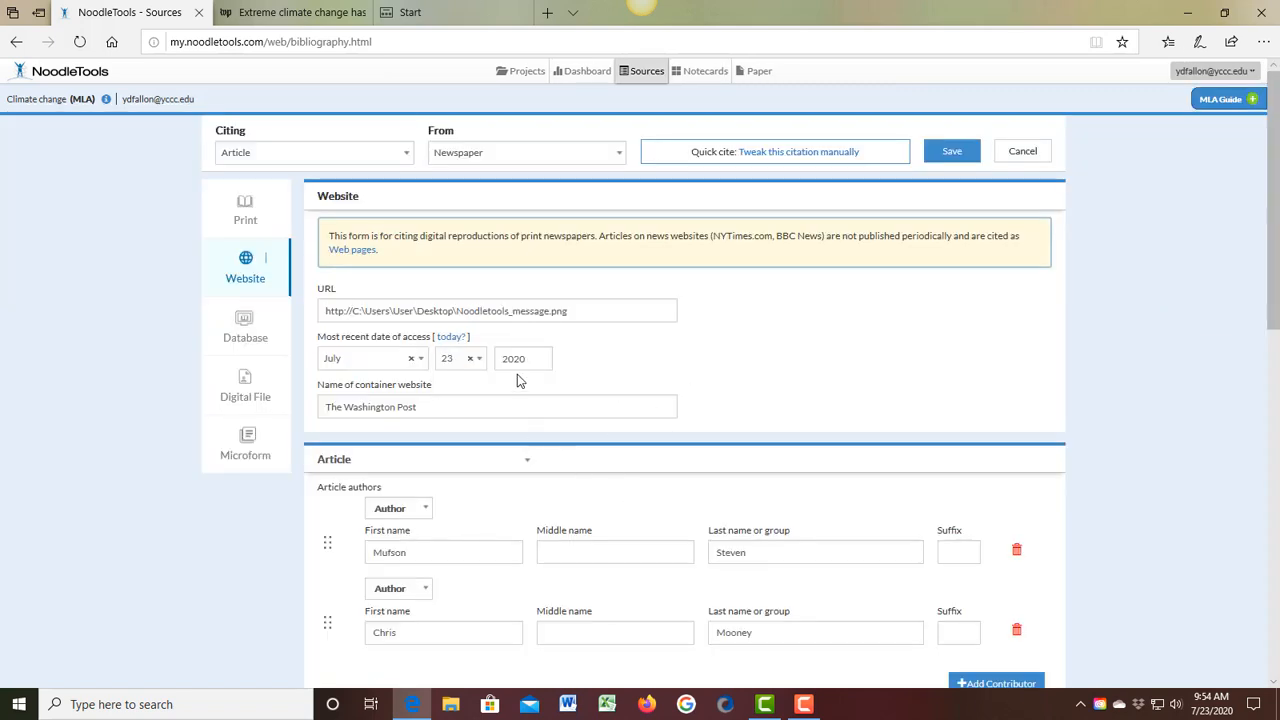
{"action": "left_click_drag", "start_coordinate": [417, 410], "coordinate": [314, 438]}
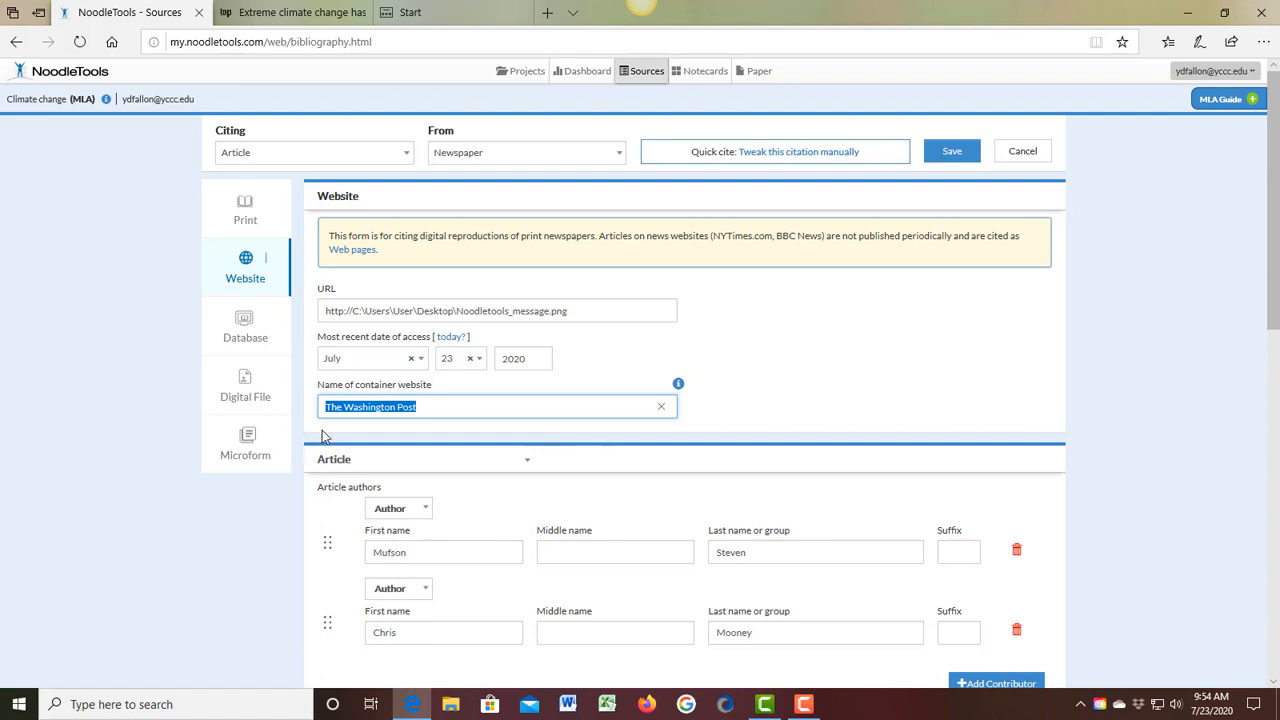
{"action": "key", "text": "BackSpace"}
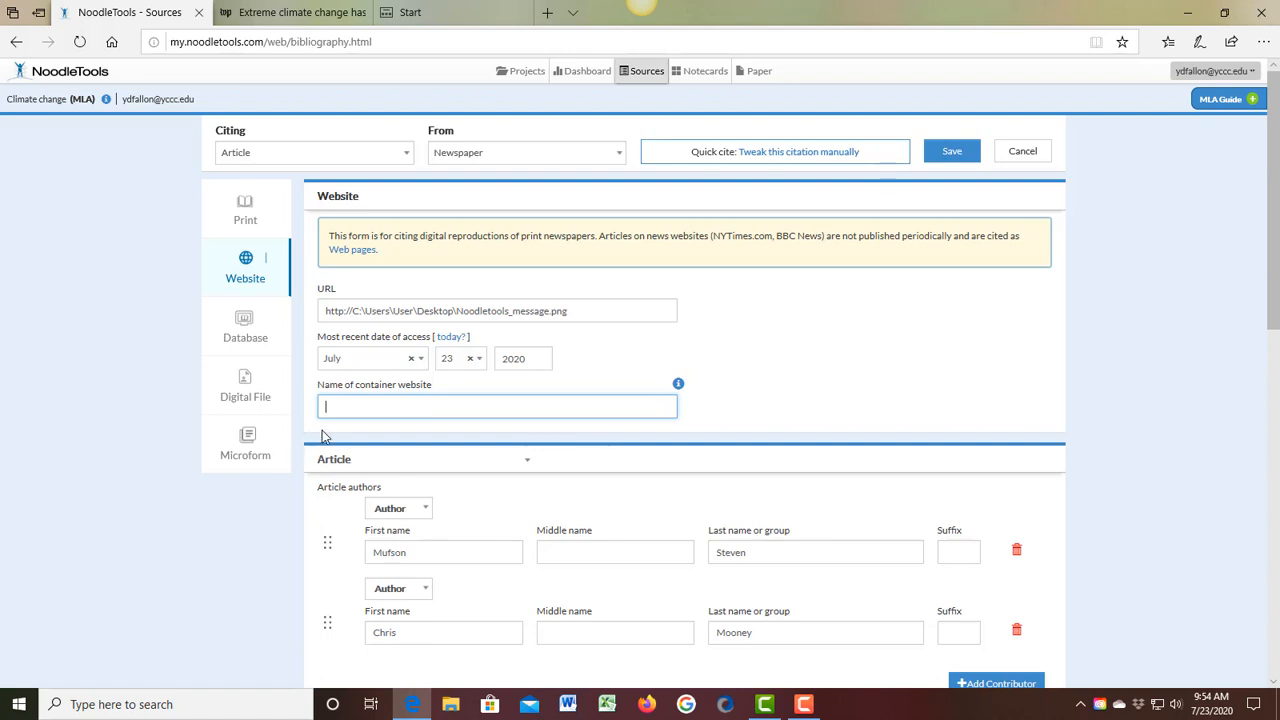
{"action": "type", "text": "Climate Change"}
{"action": "key", "text": "BackSpace"}
{"action": "key", "text": "BackSpace"}
{"action": "key", "text": "BackSpace"}
{"action": "key", "text": "BackSpace"}
{"action": "key", "text": "BackSpace"}
{"action": "key", "text": "BackSpace"}
{"action": "key", "text": "BackSpace"}
{"action": "key", "text": "BackSpace"}
{"action": "key", "text": "BackSpace"}
{"action": "key", "text": "BackSpace"}
{"action": "key", "text": "BackSpace"}
{"action": "key", "text": "BackSpace"}
{"action": "key", "text": "BackSpace"}
{"action": "key", "text": "BackSpace"}
{"action": "type", "text": "State o"}
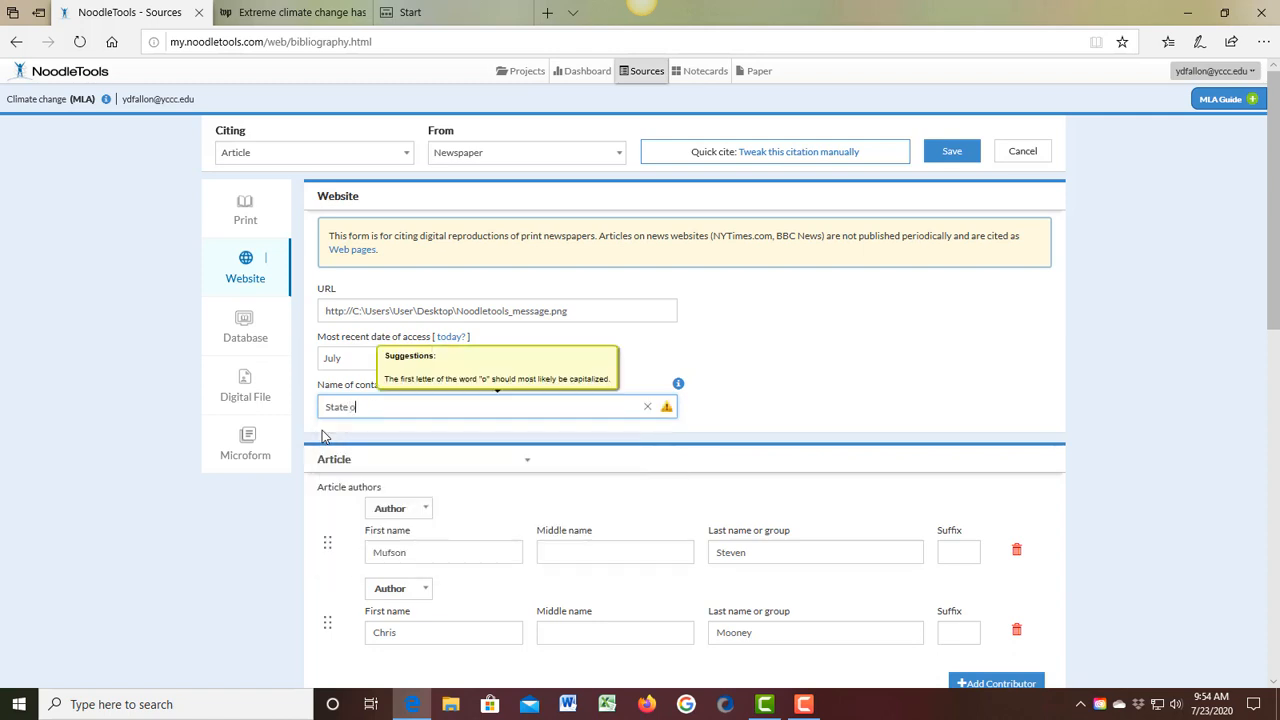
{"action": "type", "text": "f Maine web"}
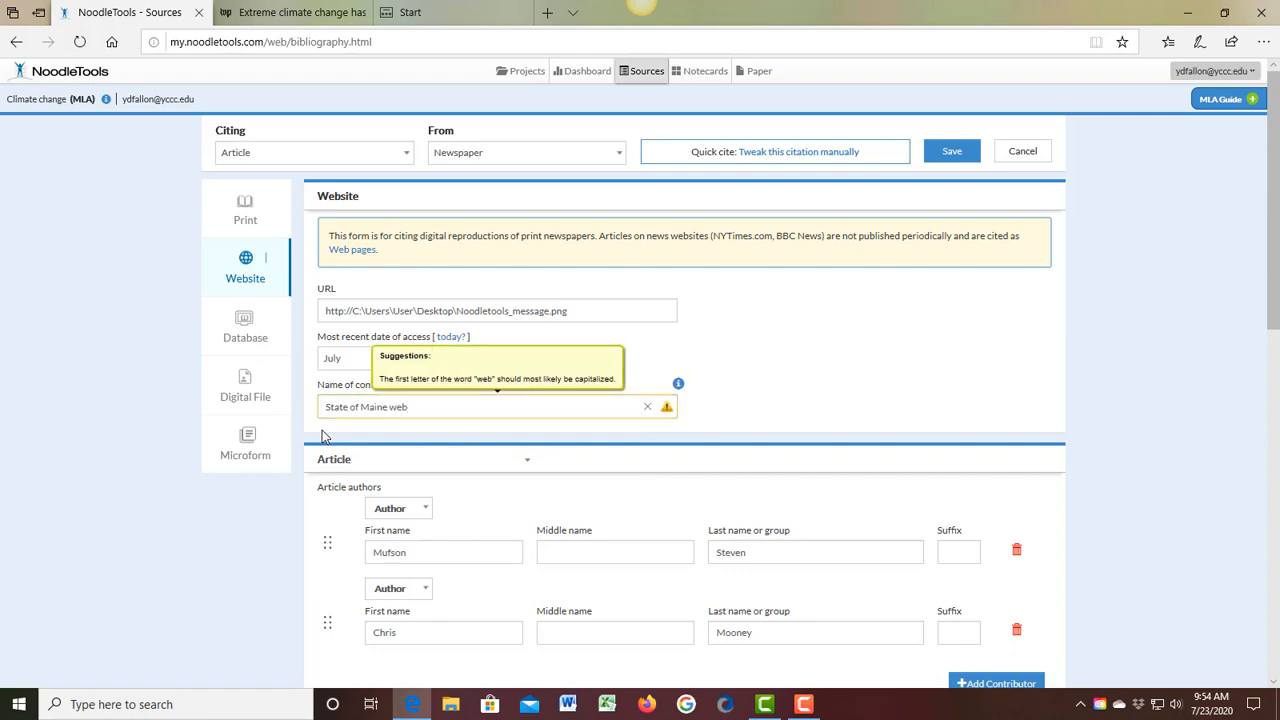
{"action": "key", "text": "BackSpace"}
{"action": "key", "text": "BackSpace"}
{"action": "key", "text": "BackSpace"}
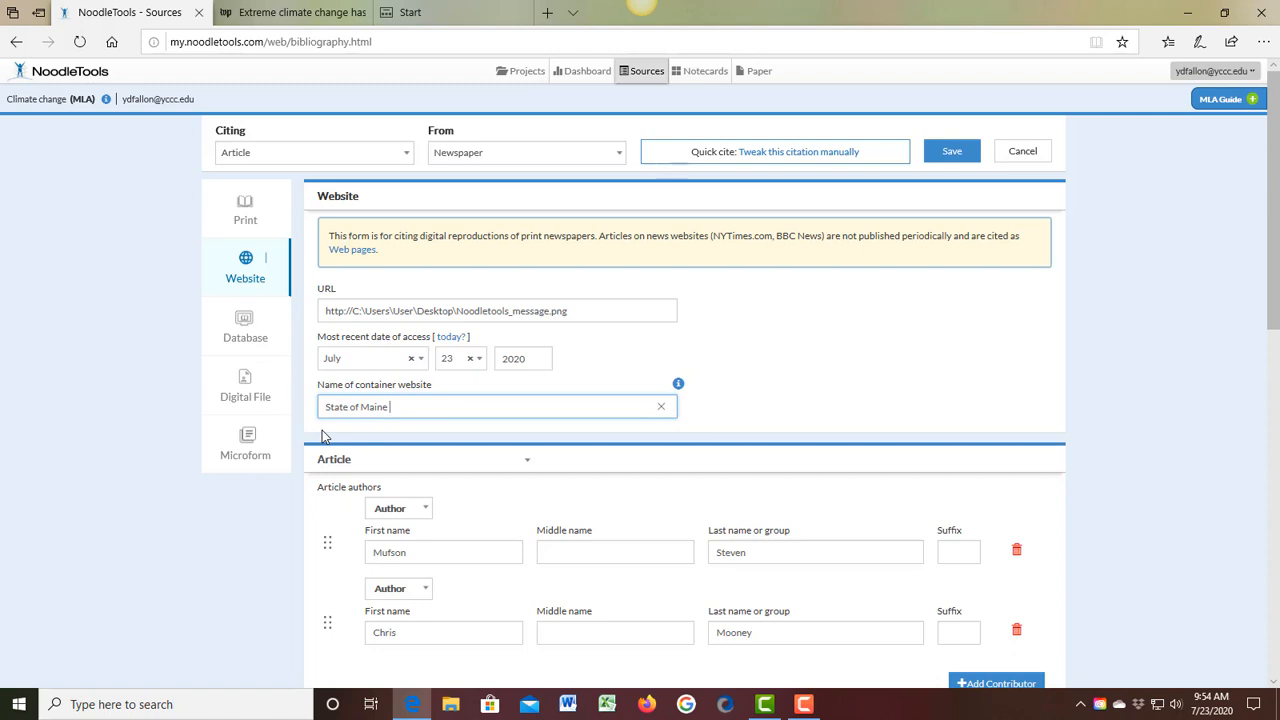
{"action": "left_click", "coordinate": [955, 152]}
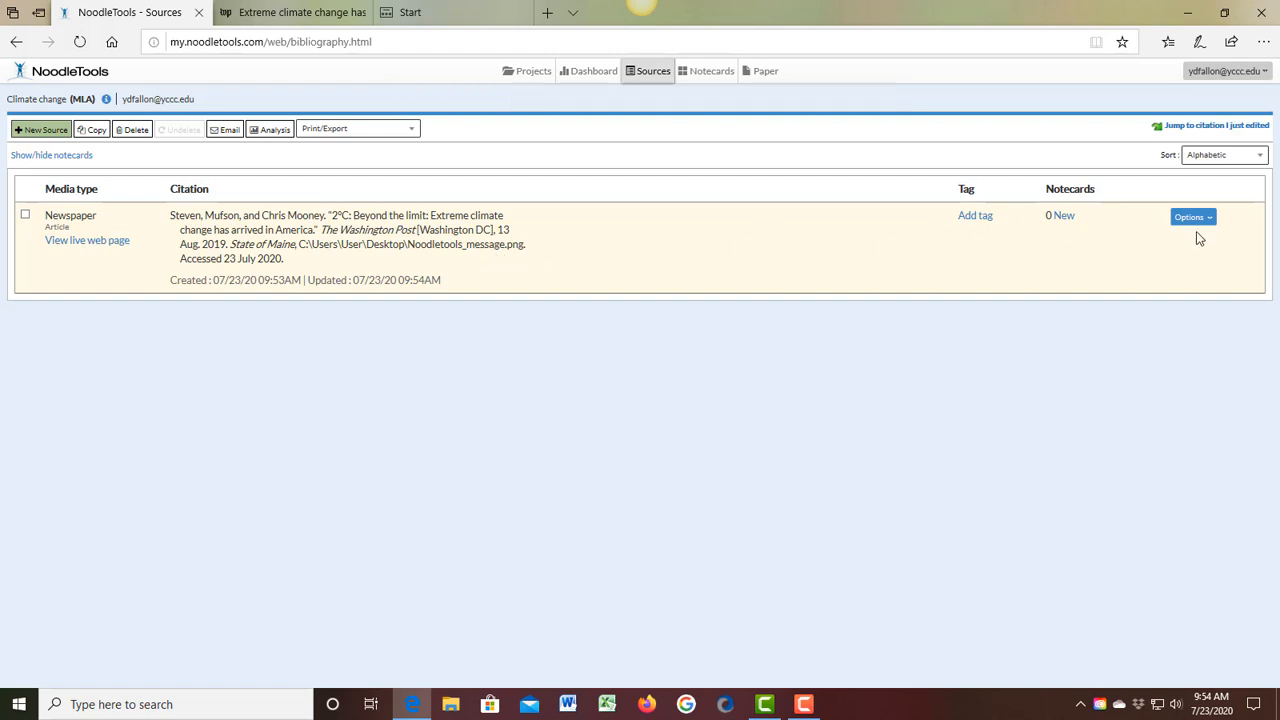
Step: Edit the newspaper citation again to clear the container website name, and save it with that field blank
{"action": "left_click", "coordinate": [1206, 221]}
{"action": "left_click", "coordinate": [1197, 238]}
{"action": "scroll", "coordinate": [420, 437], "scroll_direction": "down", "scroll_amount": 1}
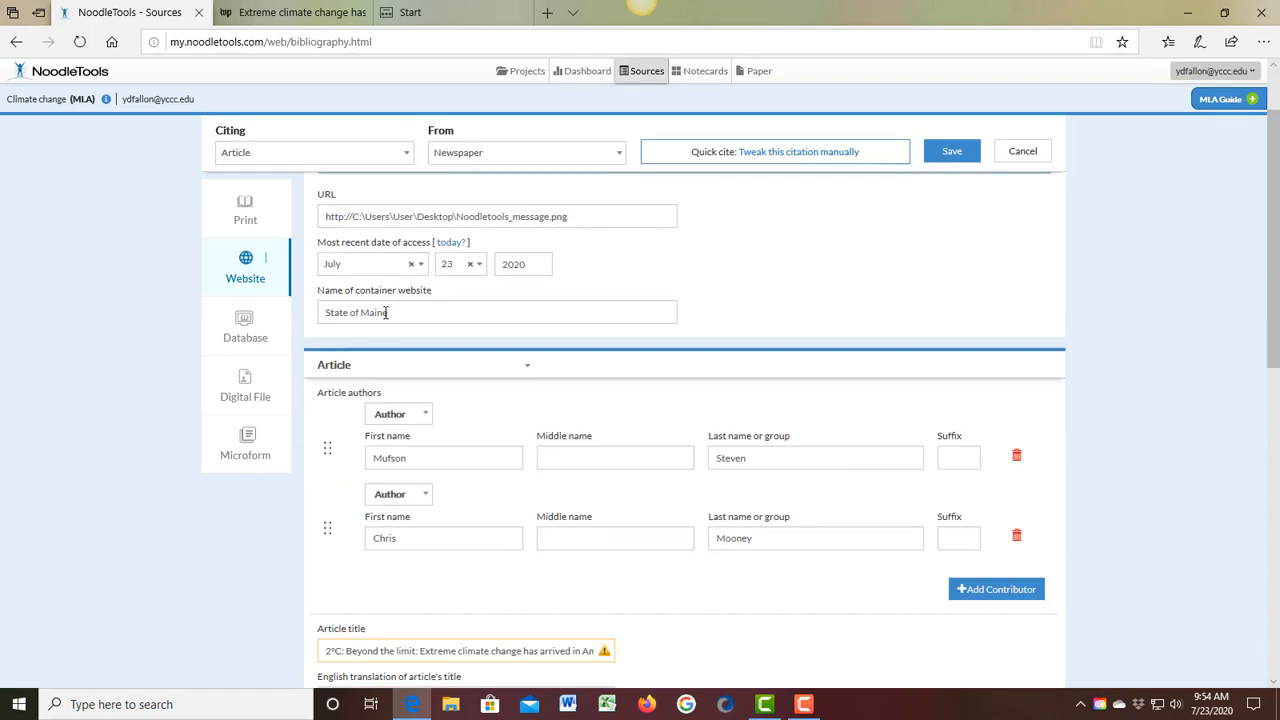
{"action": "triple_click", "coordinate": [305, 313]}
{"action": "key", "text": "BackSpace"}
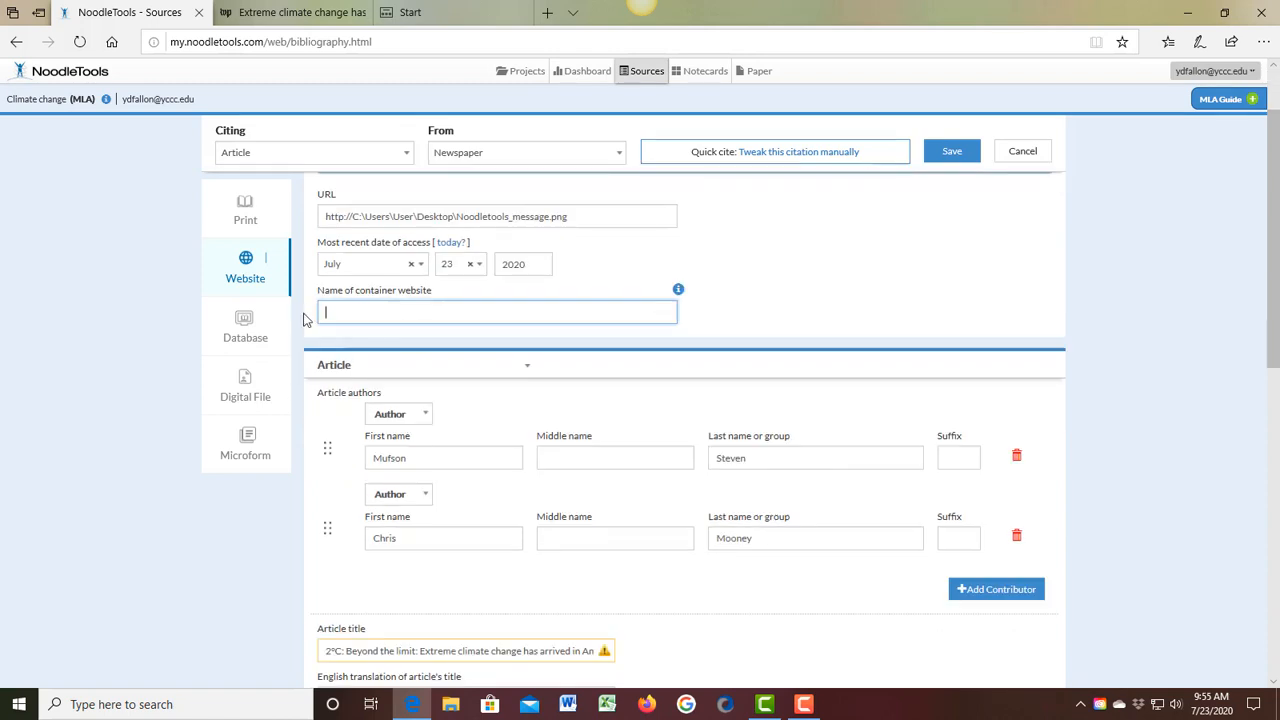
{"action": "left_click", "coordinate": [965, 158]}
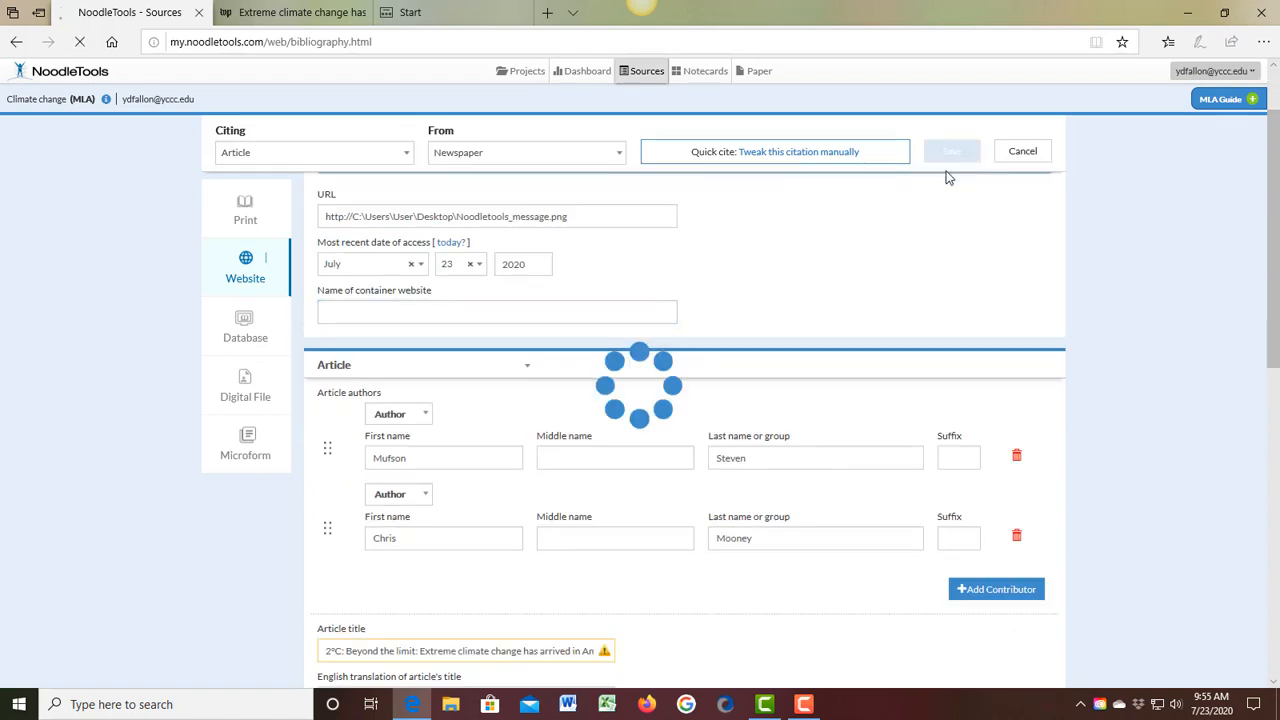